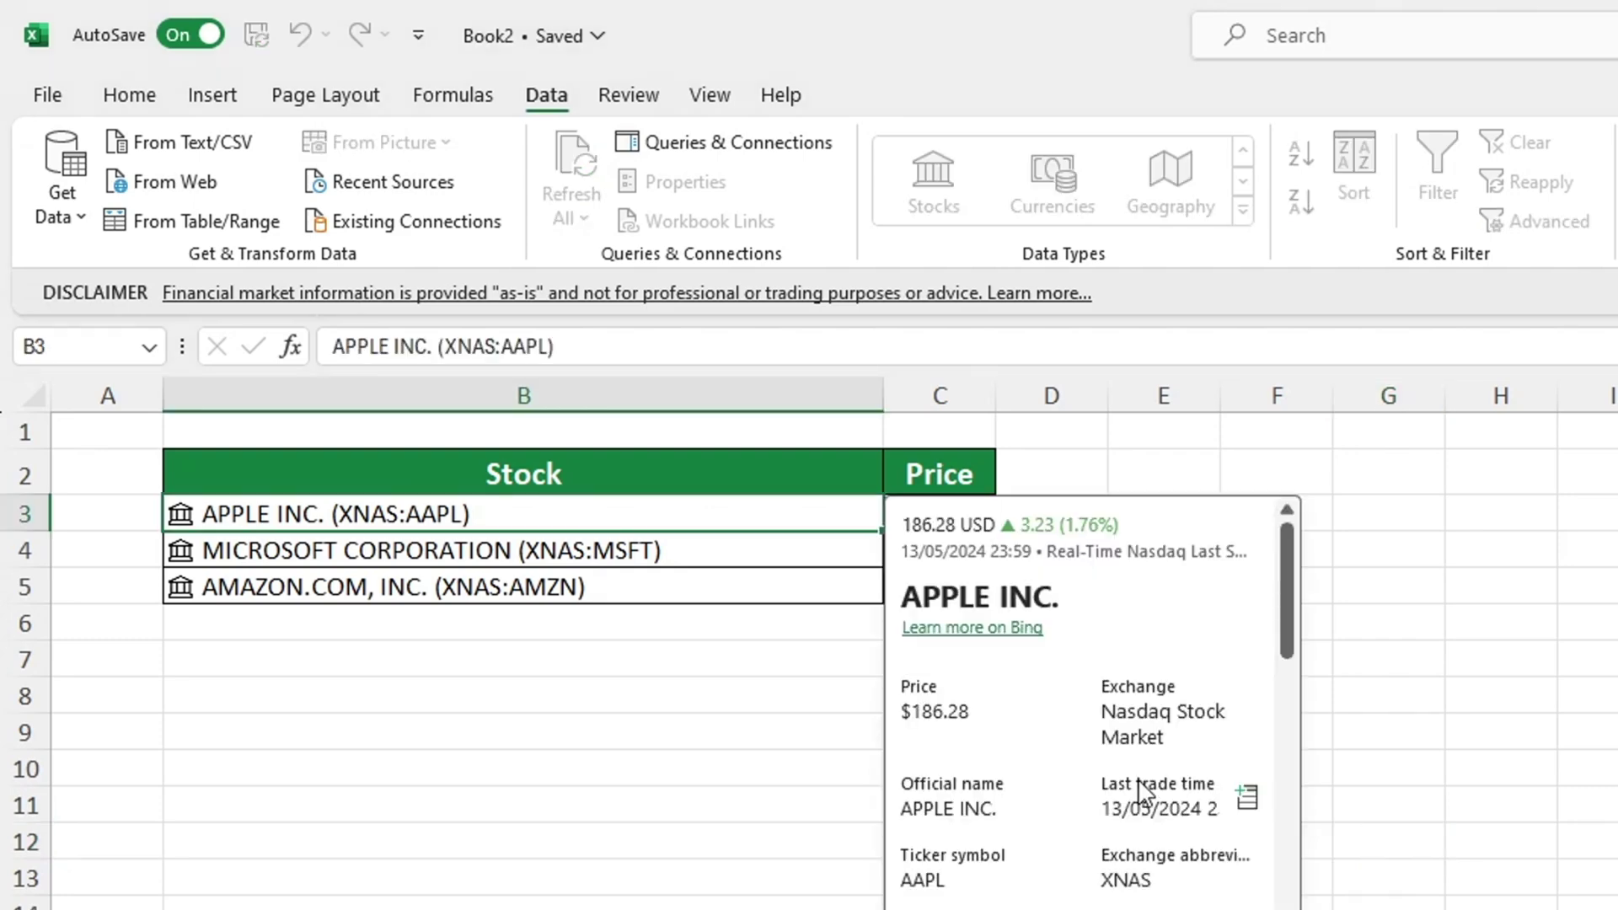
# Widen the Price column and select the three Stock cells B3:B5.
pyautogui.scroll(-3, 1138, 779)
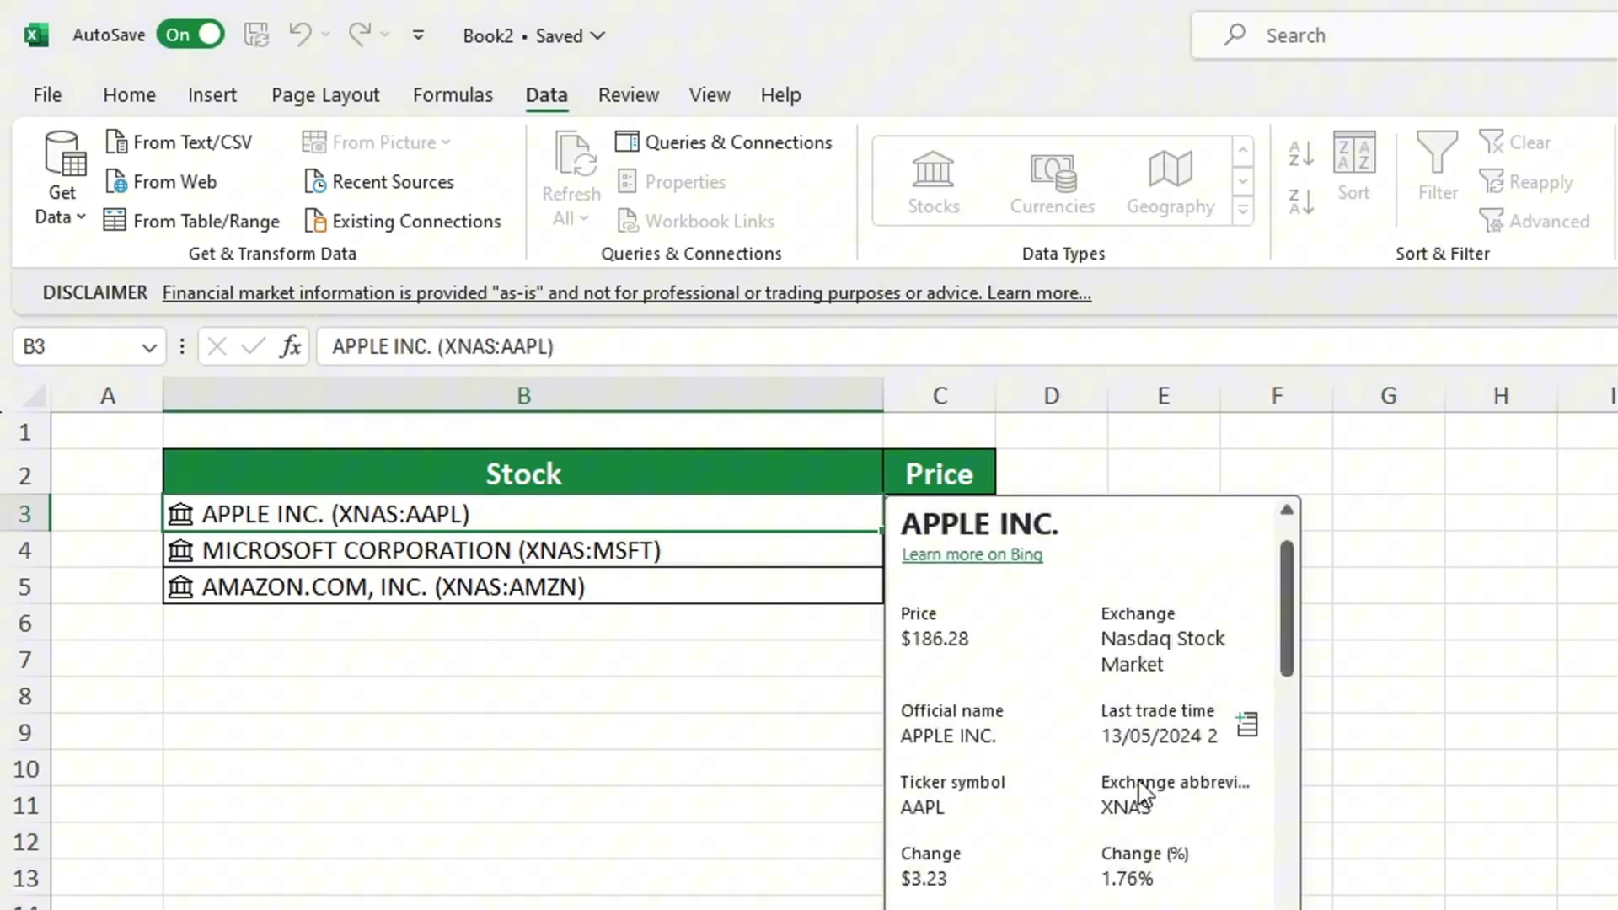
pyautogui.moveTo(996, 398); pyautogui.dragTo(1054, 402)
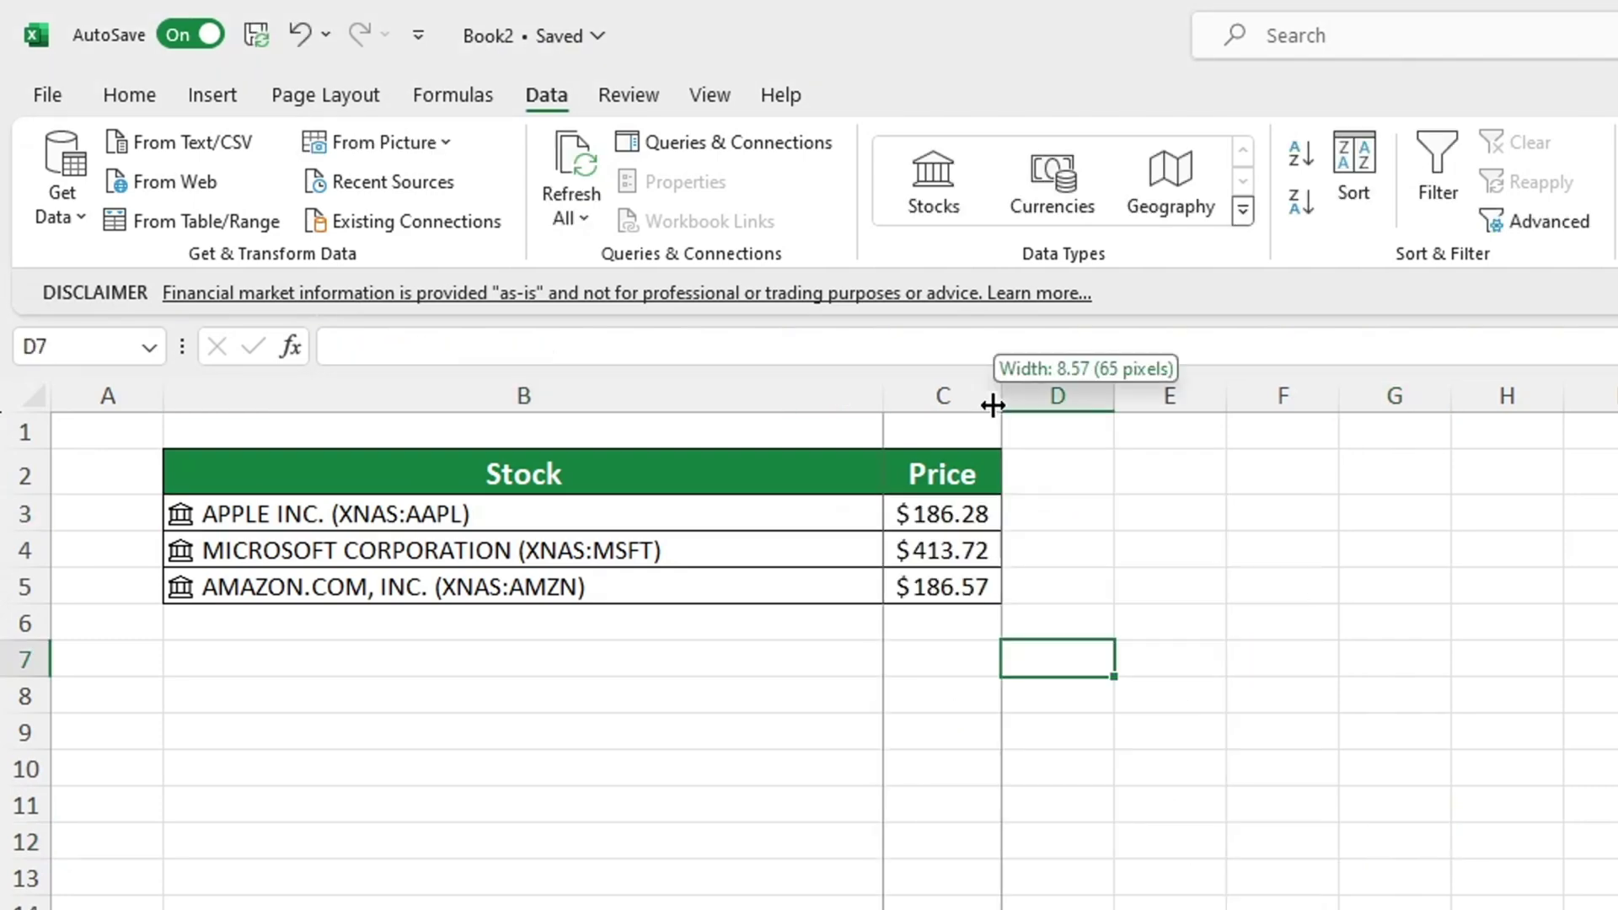
pyautogui.moveTo(830, 510); pyautogui.dragTo(834, 567)
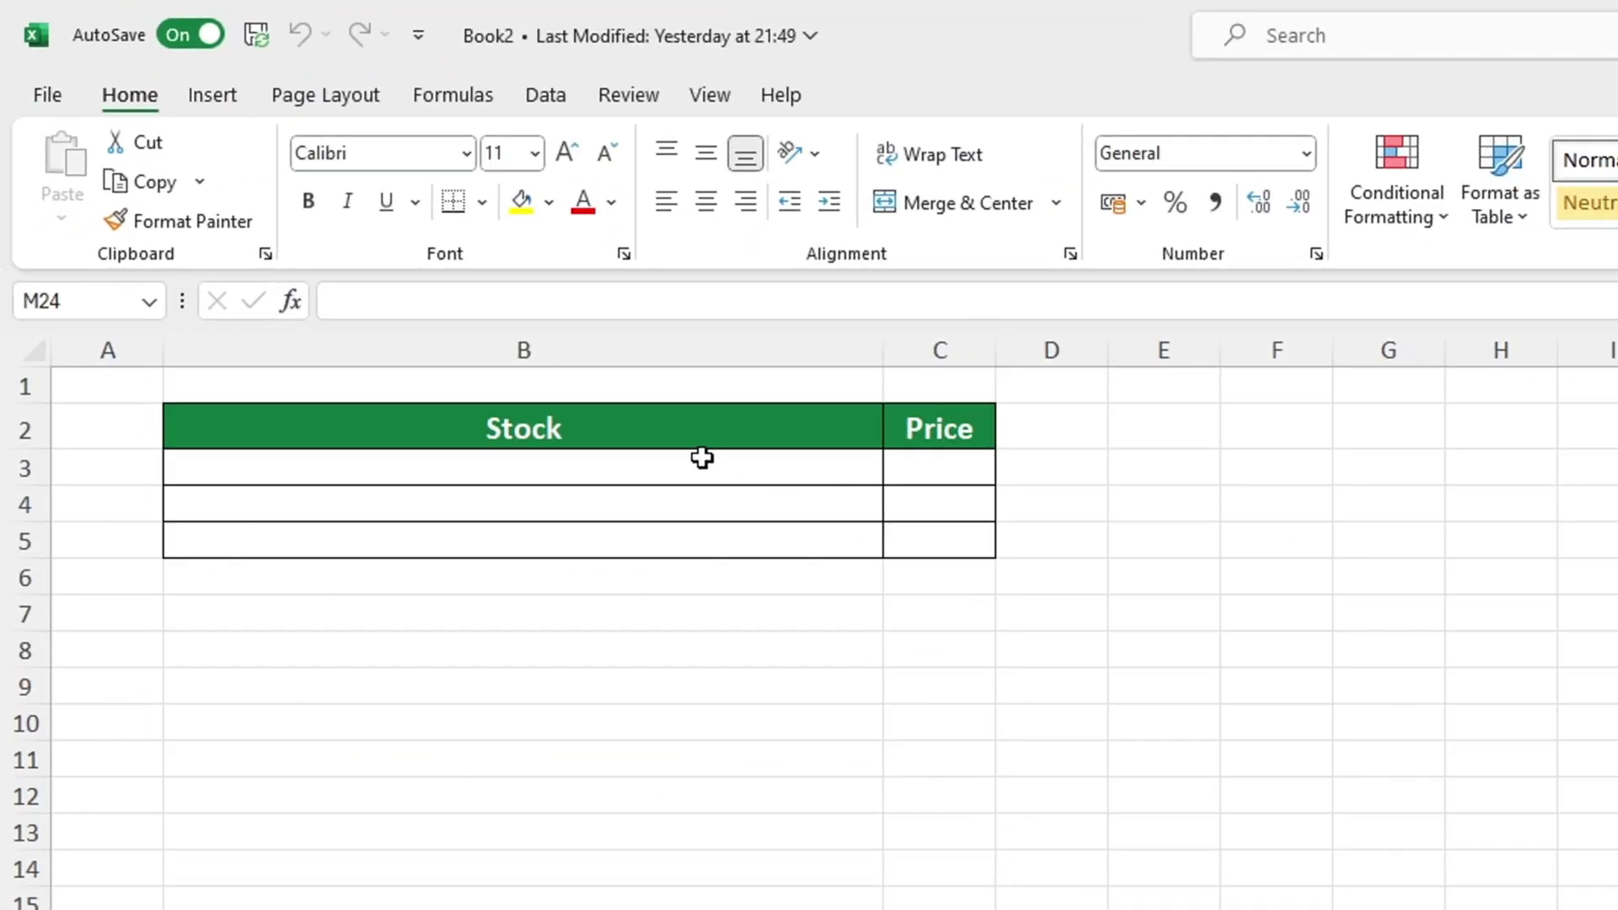
# Enter the tickers AAPL, MSFT and AMZN into cells B3:B5.
pyautogui.click(655, 465)
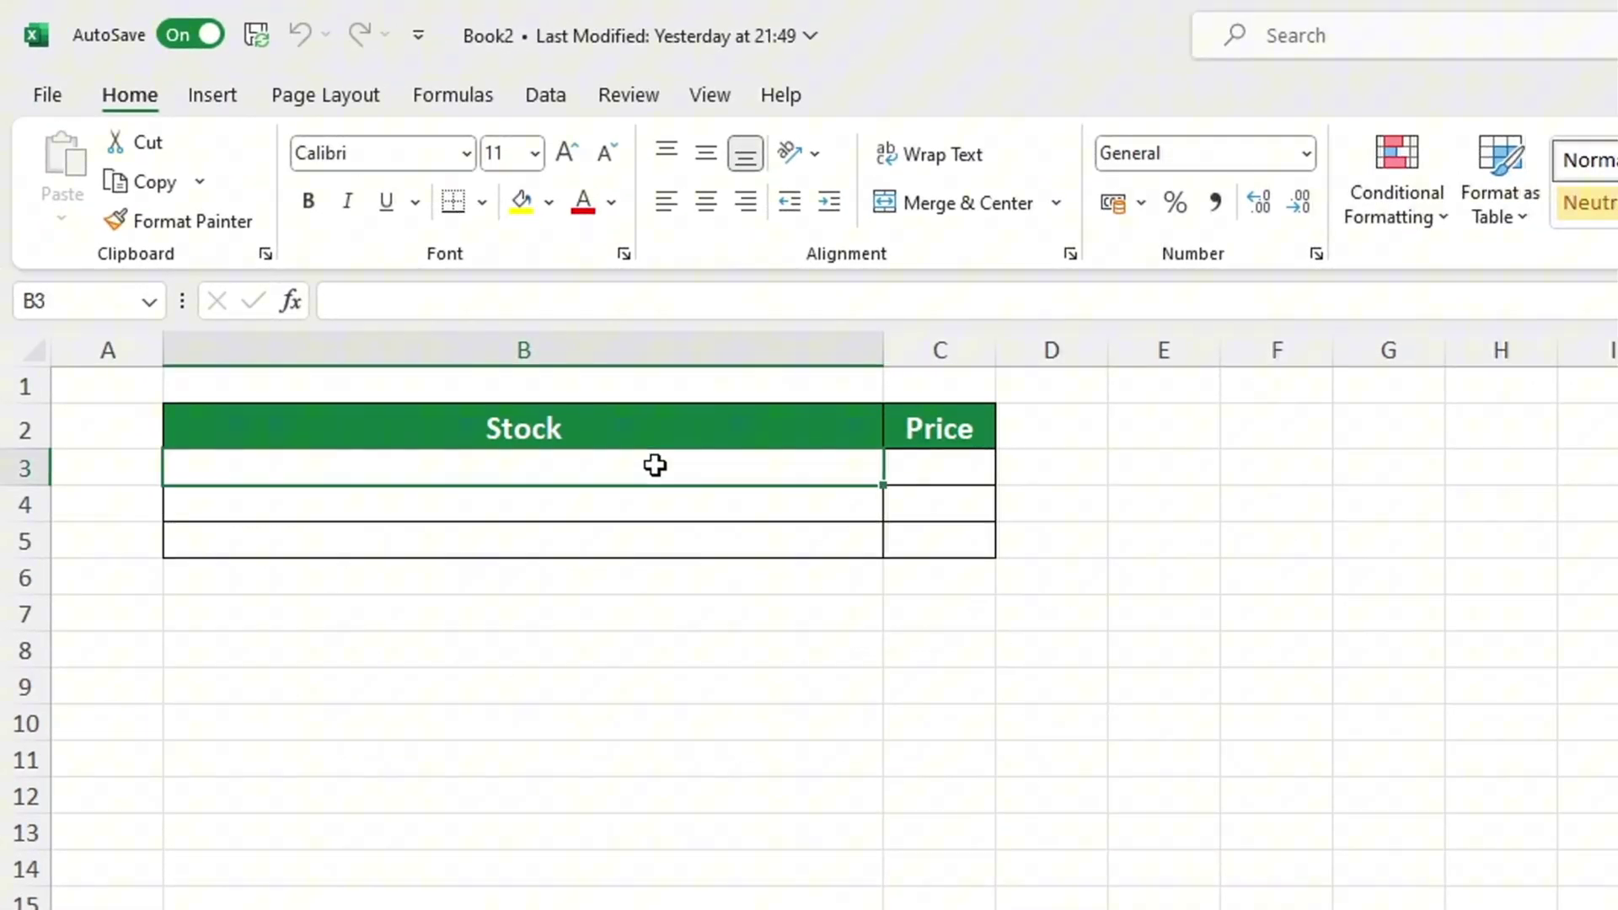
pyautogui.write('AAPL')
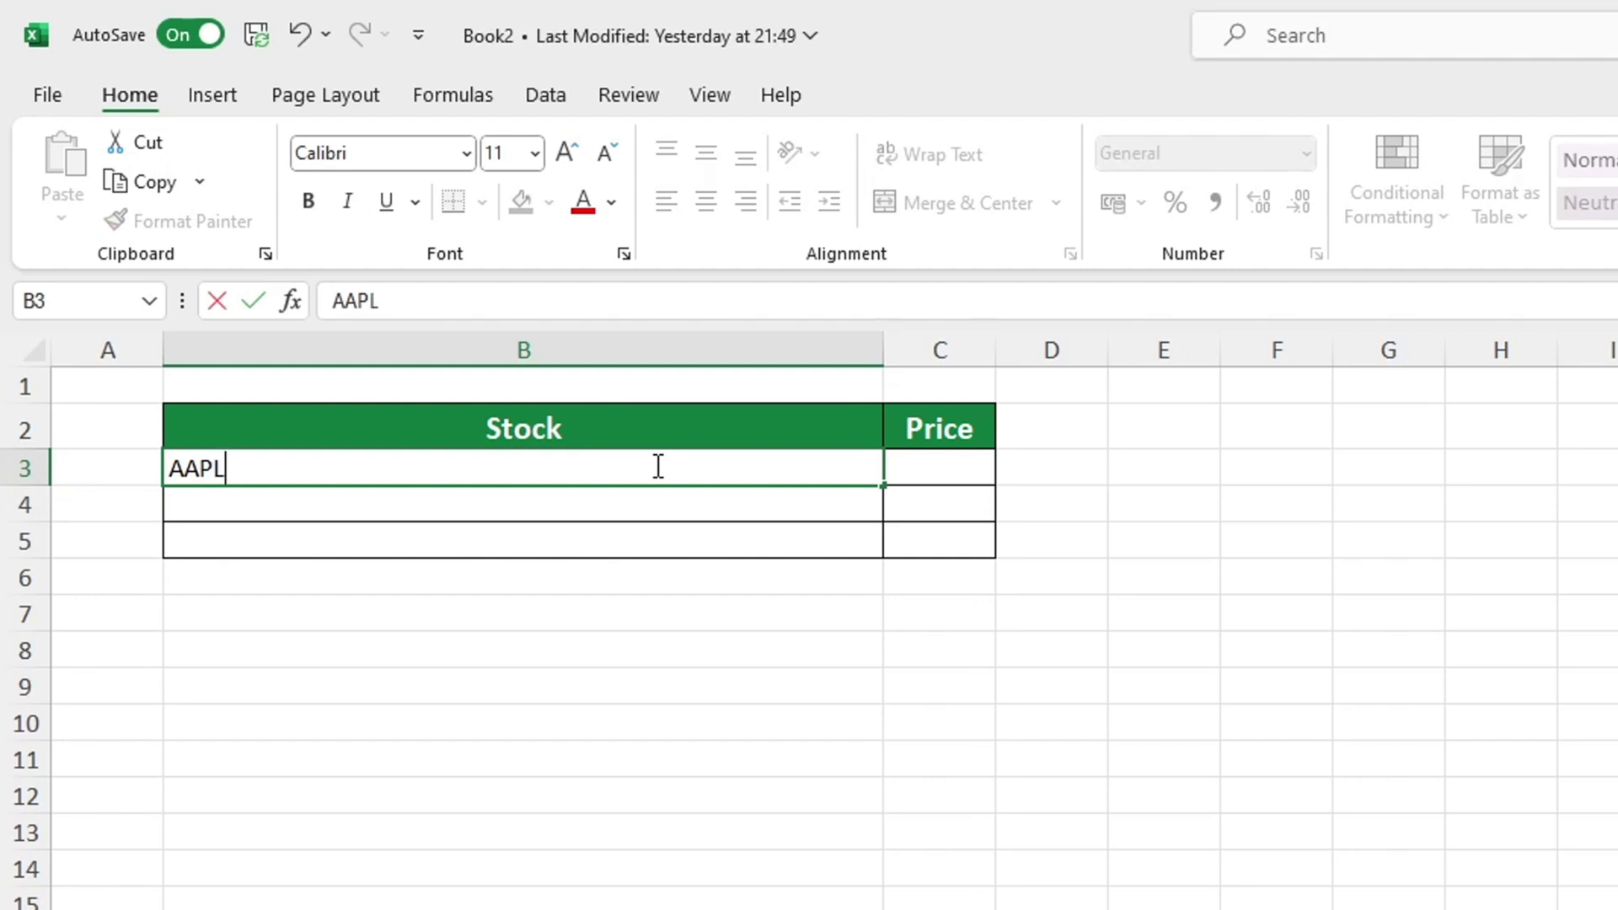
pyautogui.press('Return')
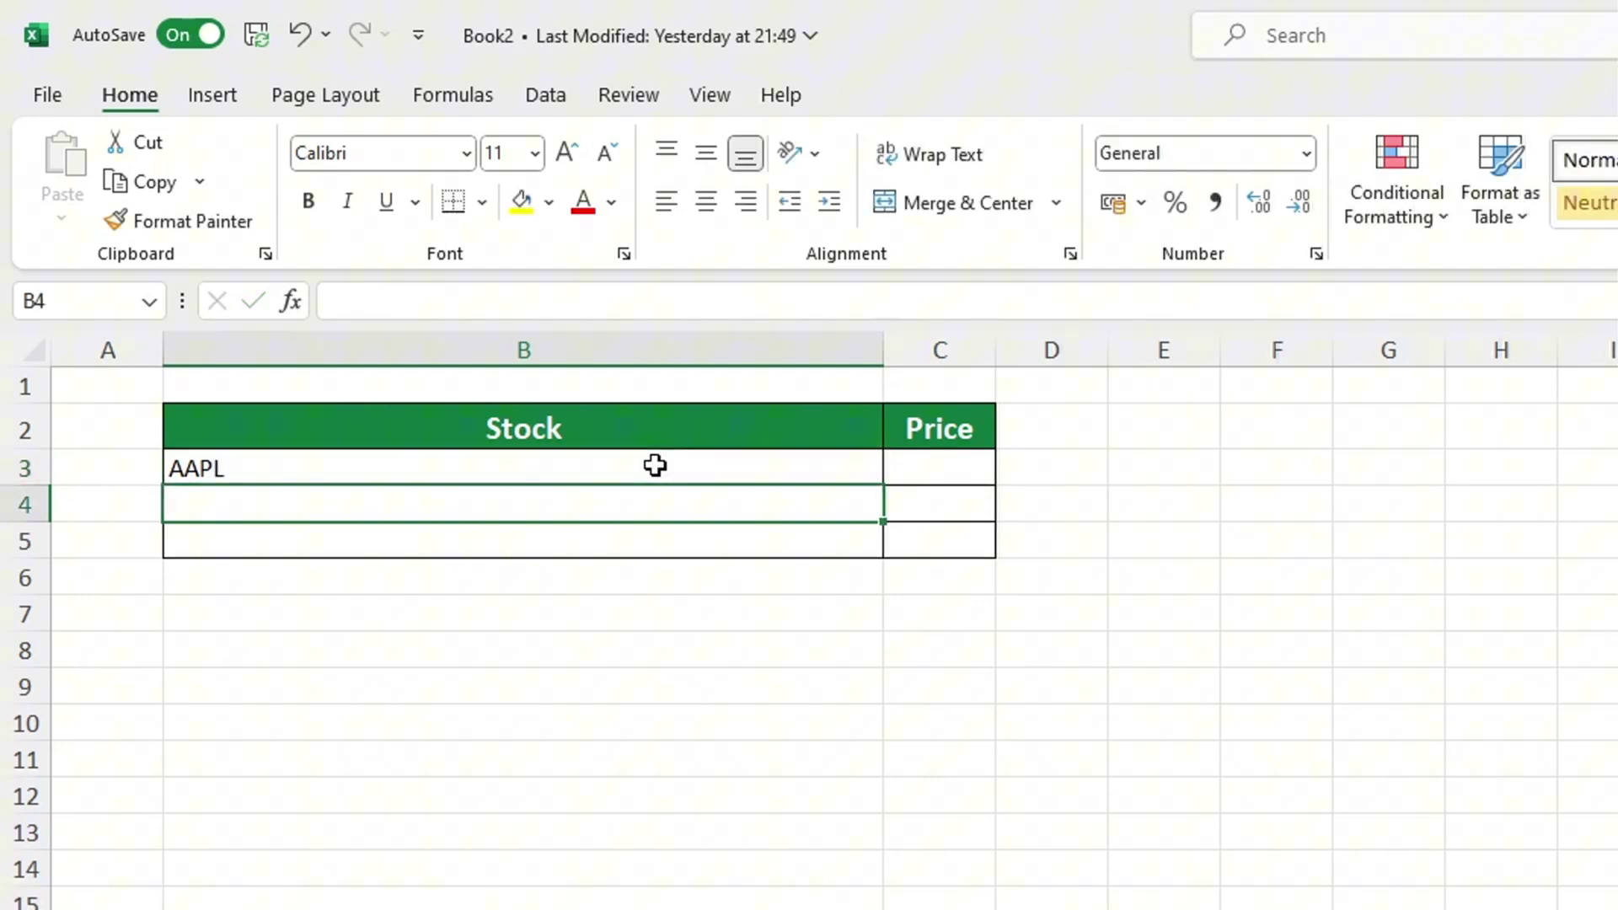
pyautogui.write('MSFT')
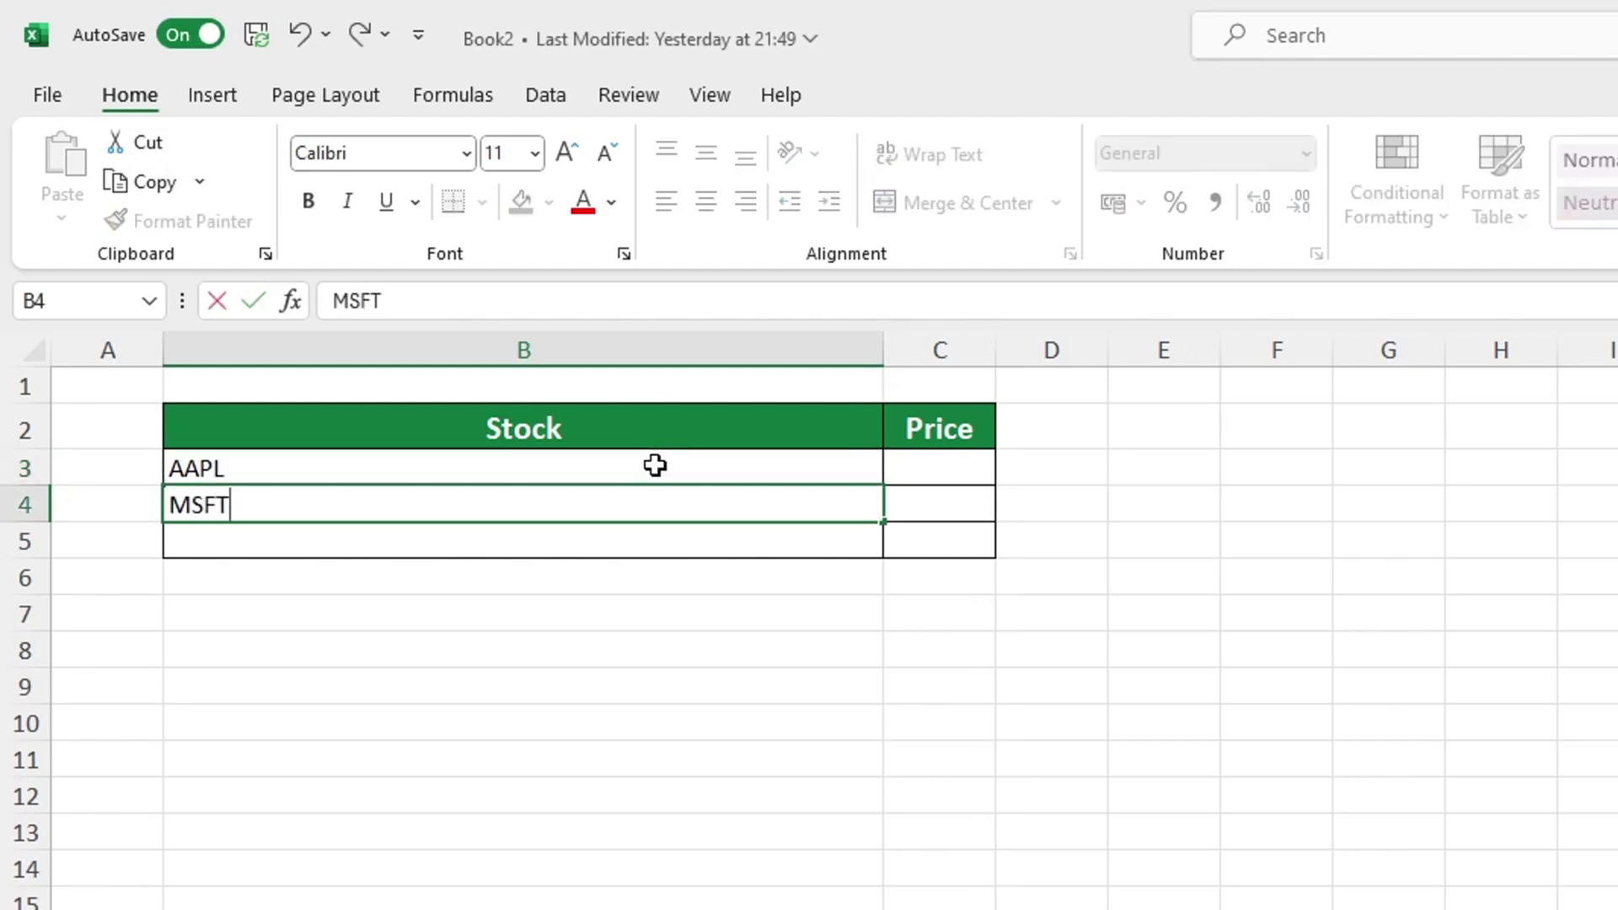
pyautogui.press('Return')
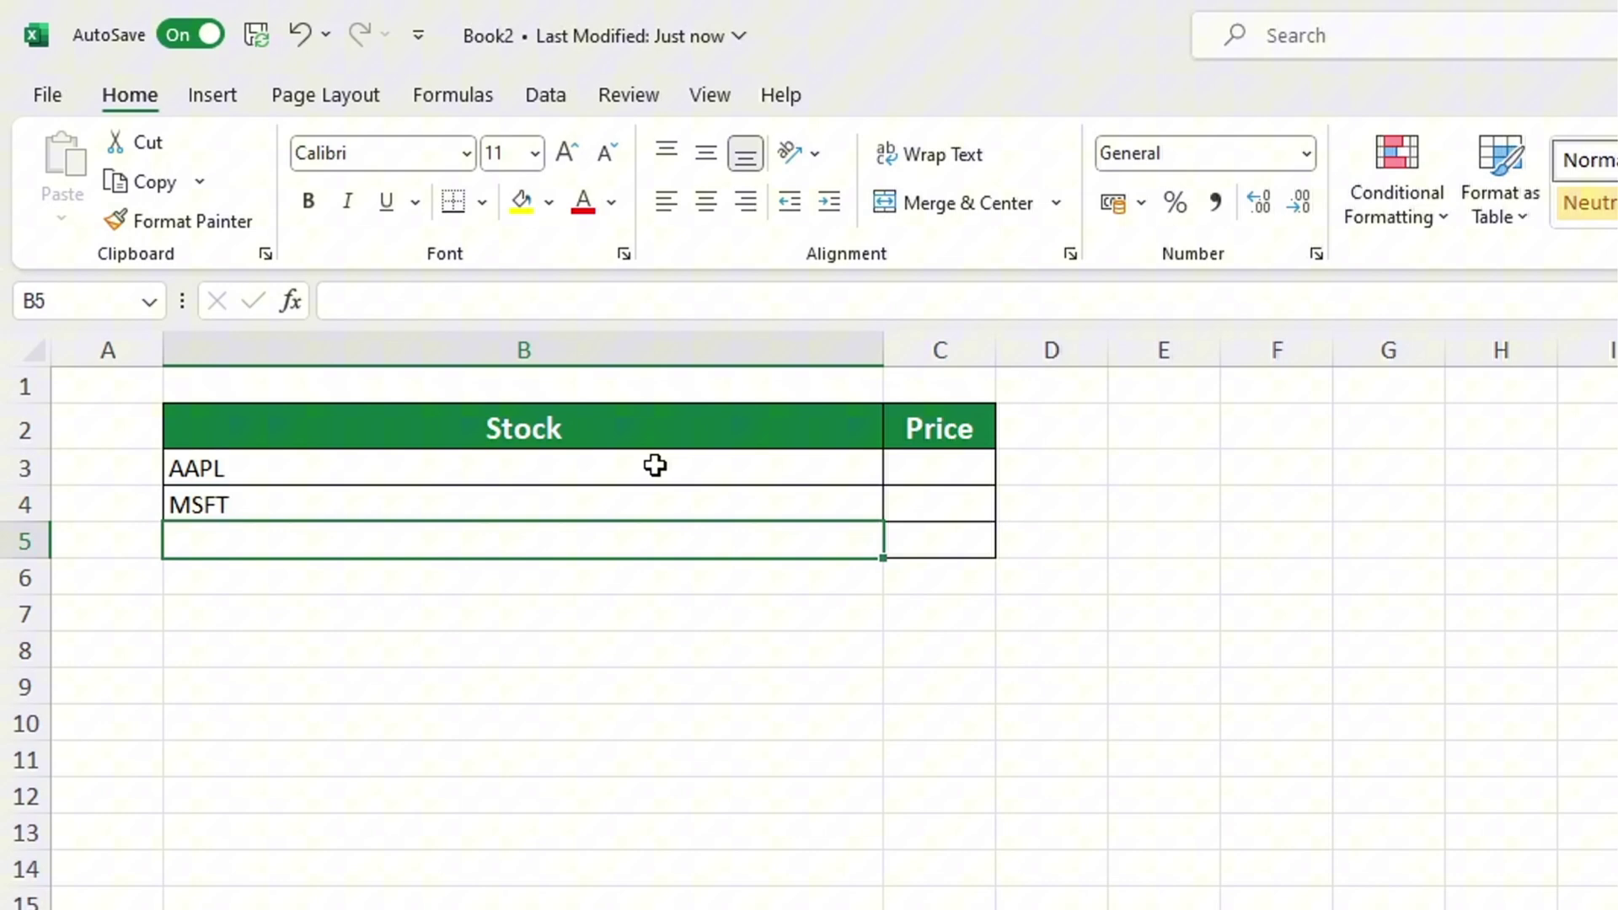
pyautogui.write('AMZN')
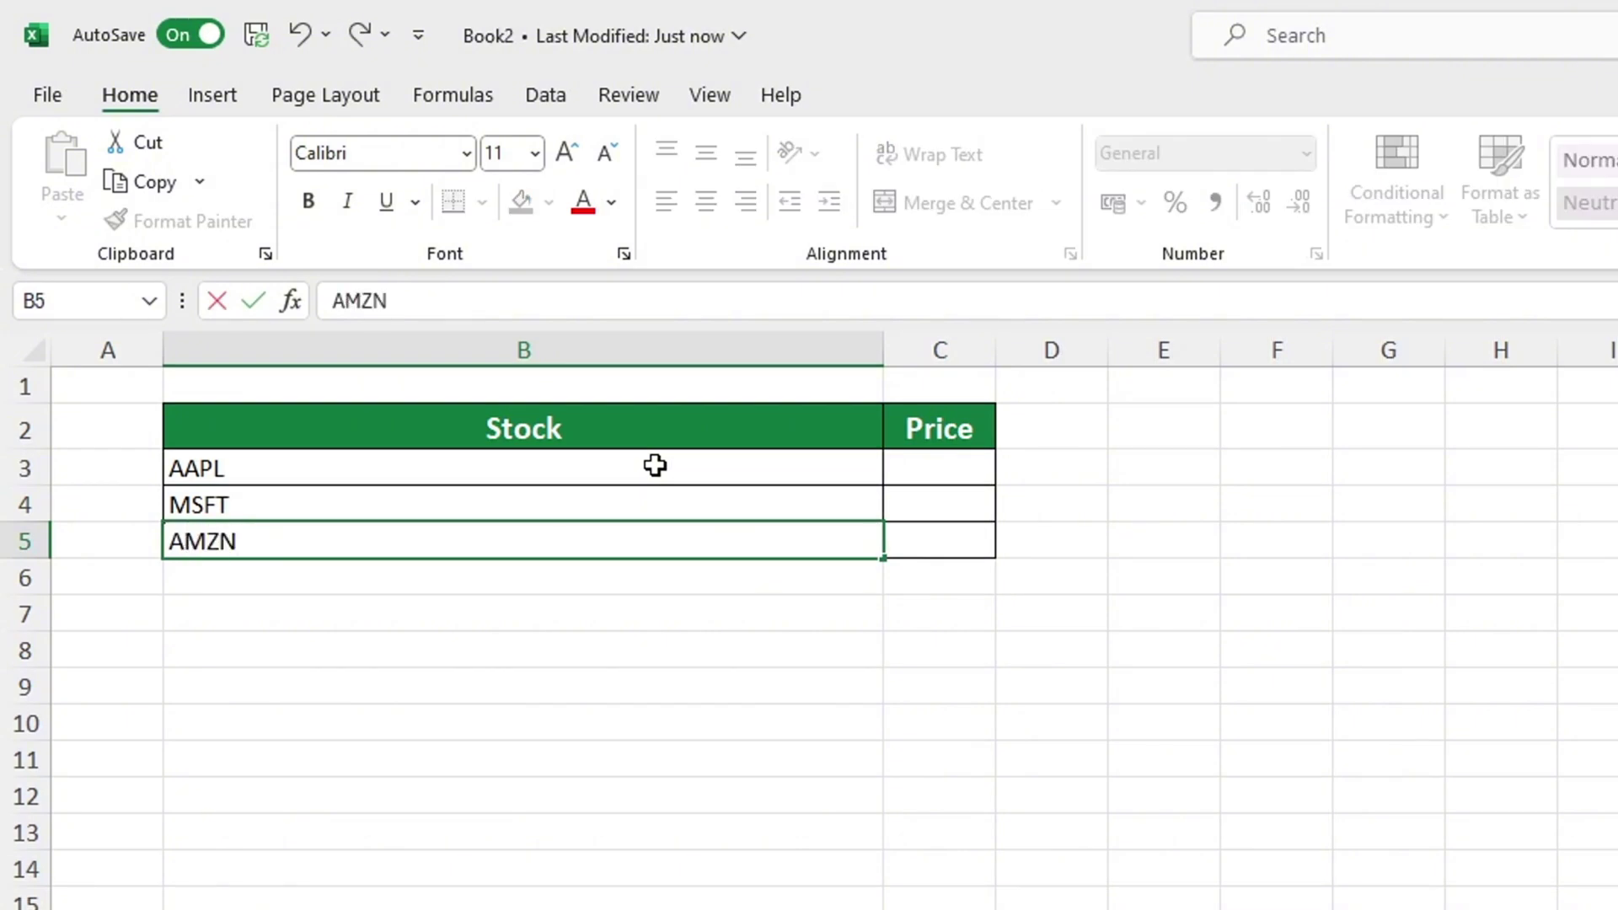
pyautogui.click(742, 586)
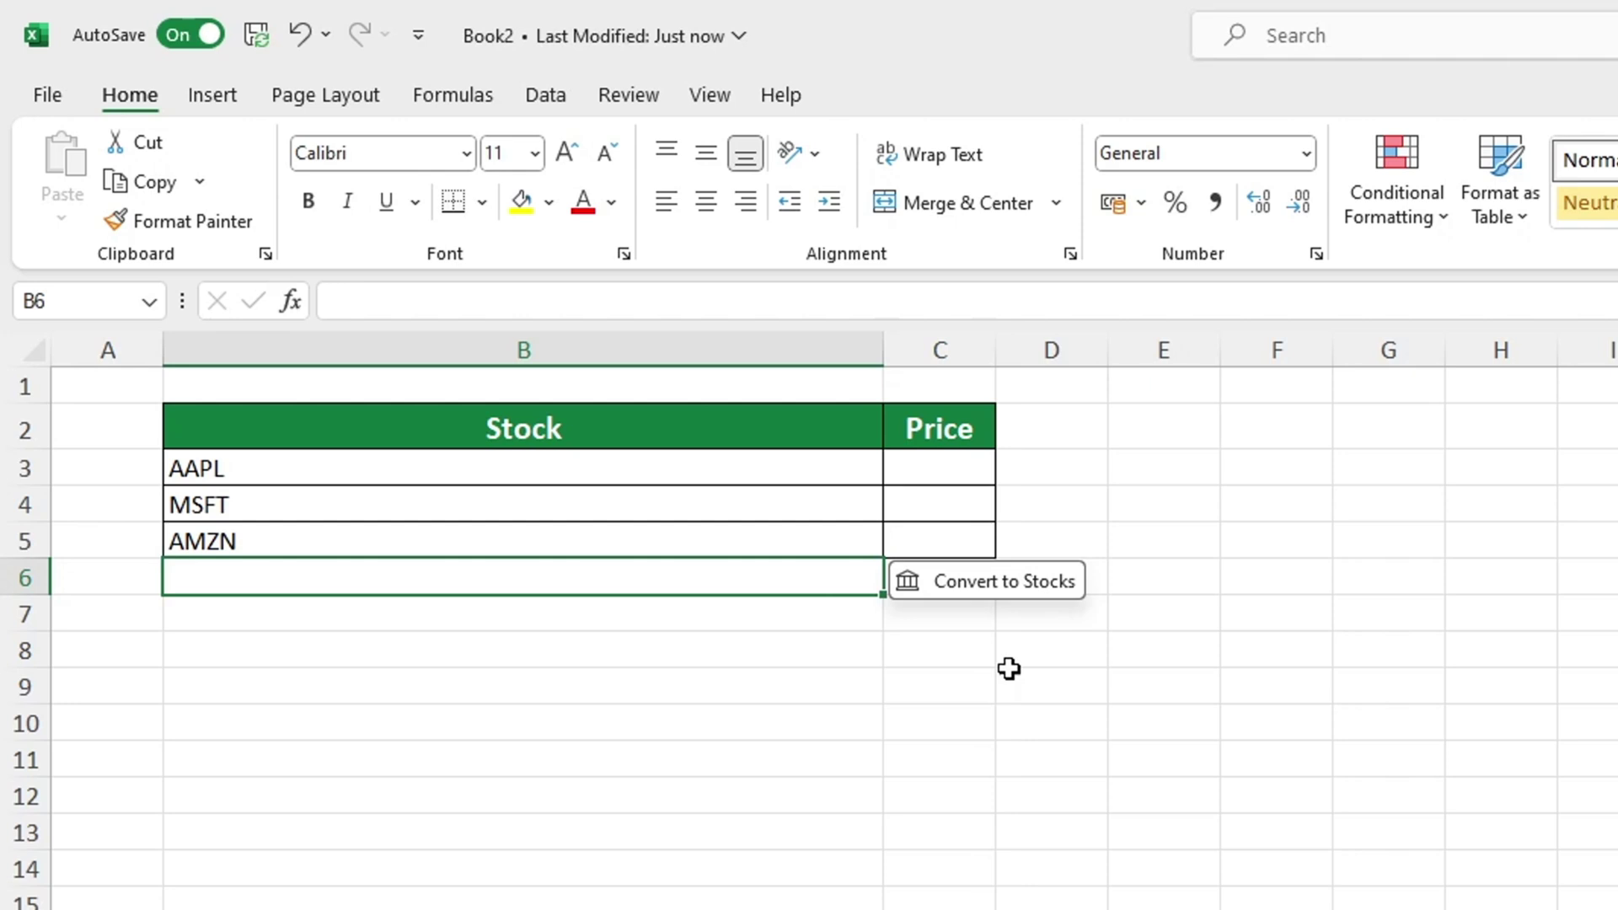
pyautogui.click(1617, 909)
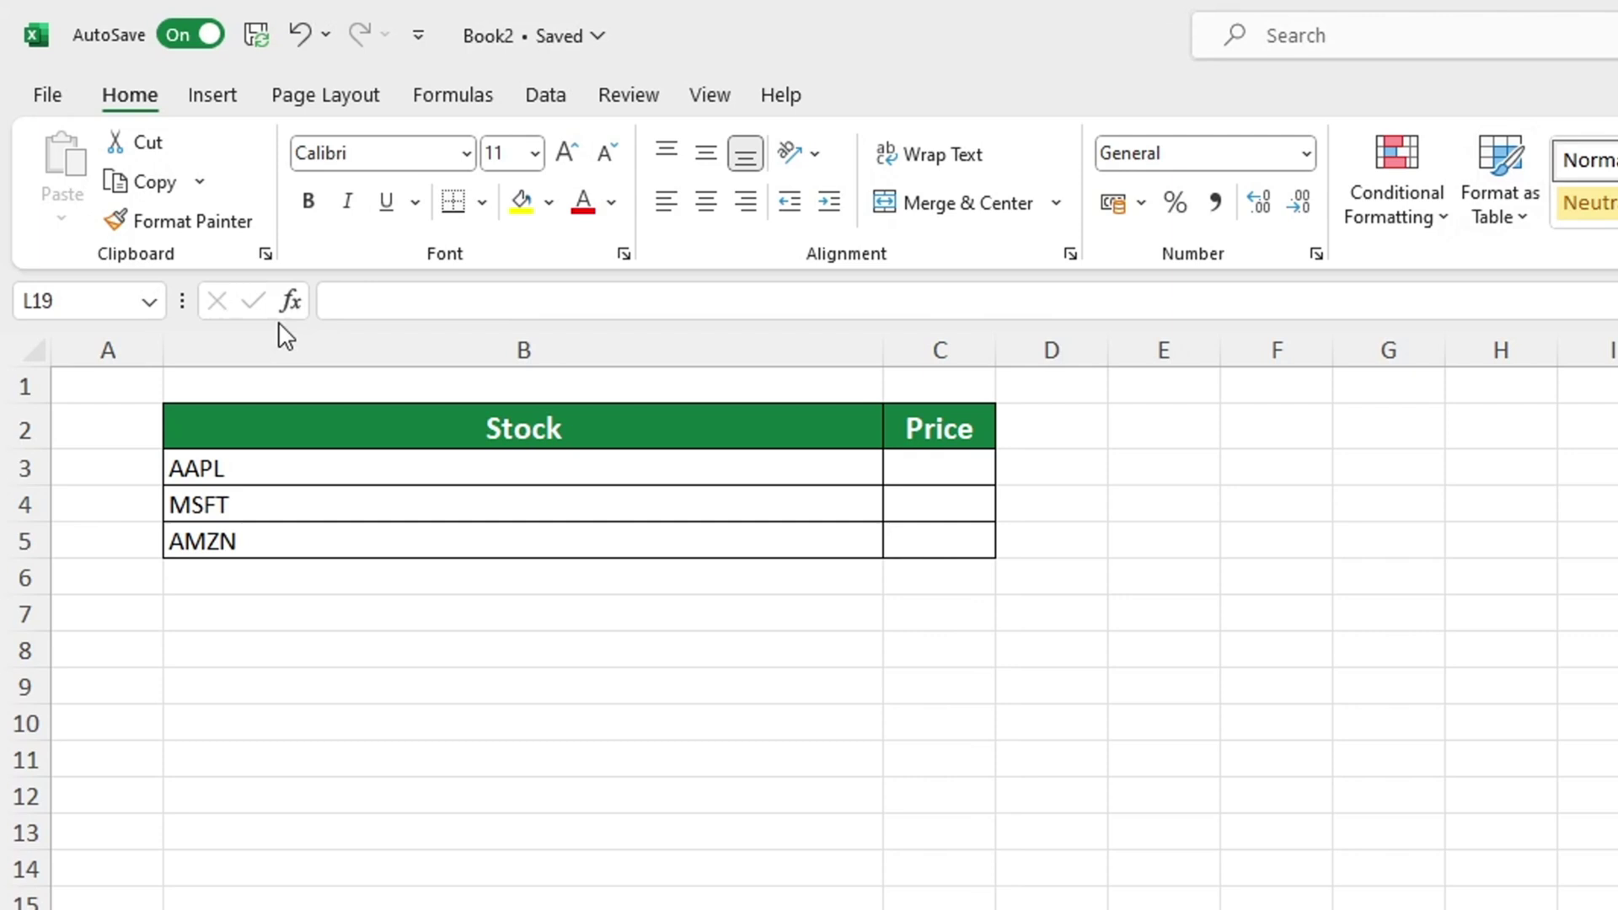
# Convert the tickers in B3:B5 to the Stocks data type, dismissing the guide popup.
pyautogui.click(350, 458)
pyautogui.moveTo(350, 458); pyautogui.dragTo(354, 527)
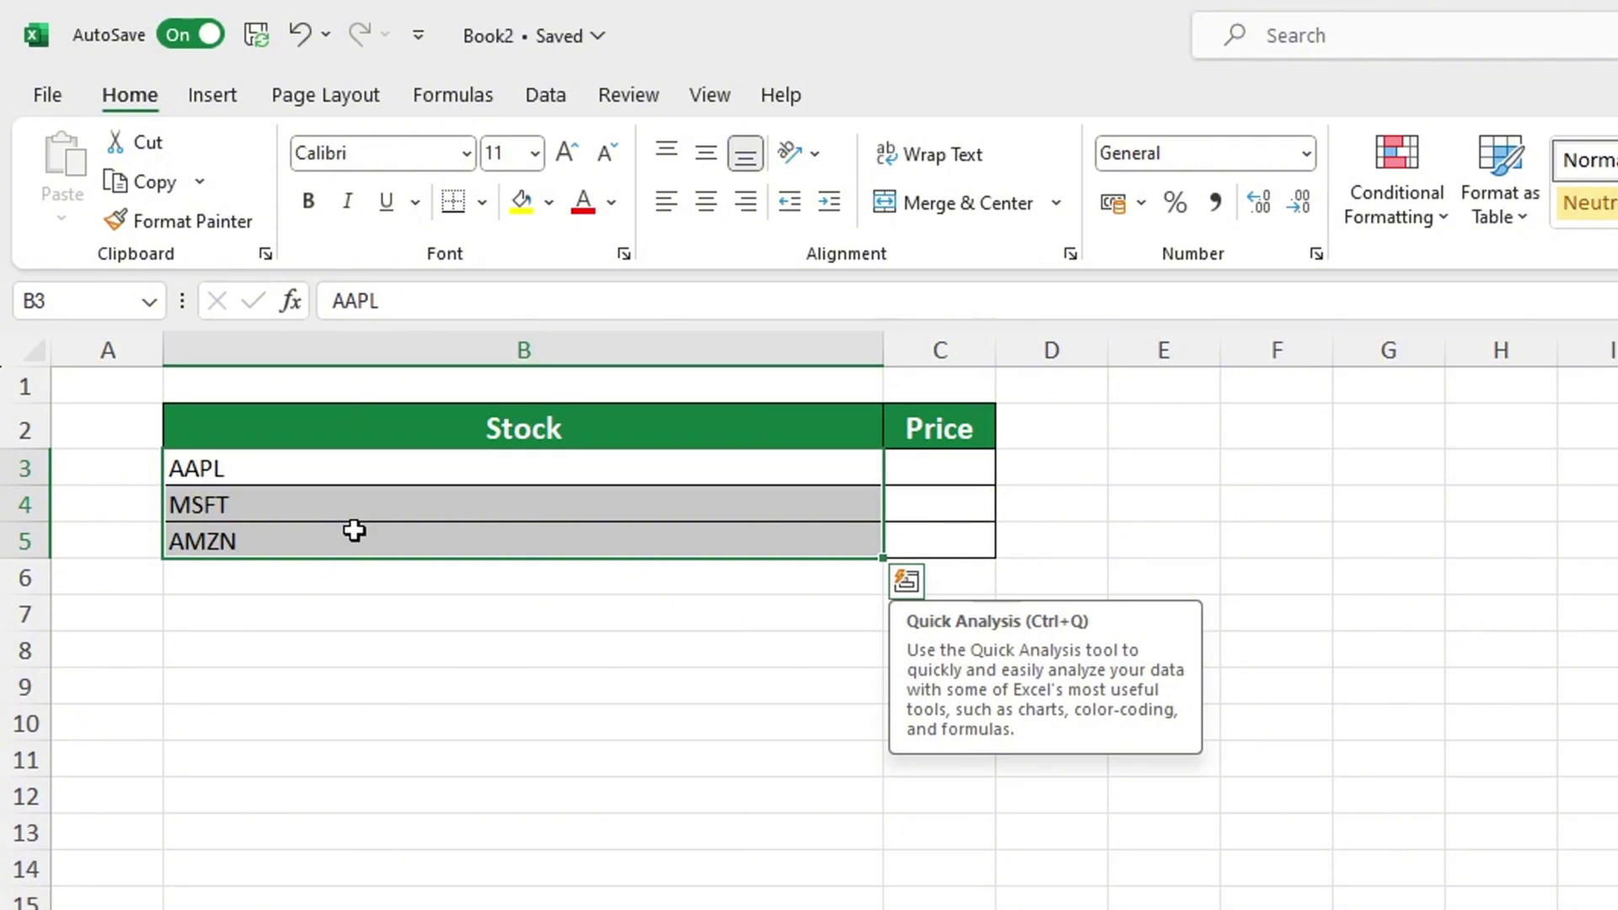
pyautogui.click(560, 91)
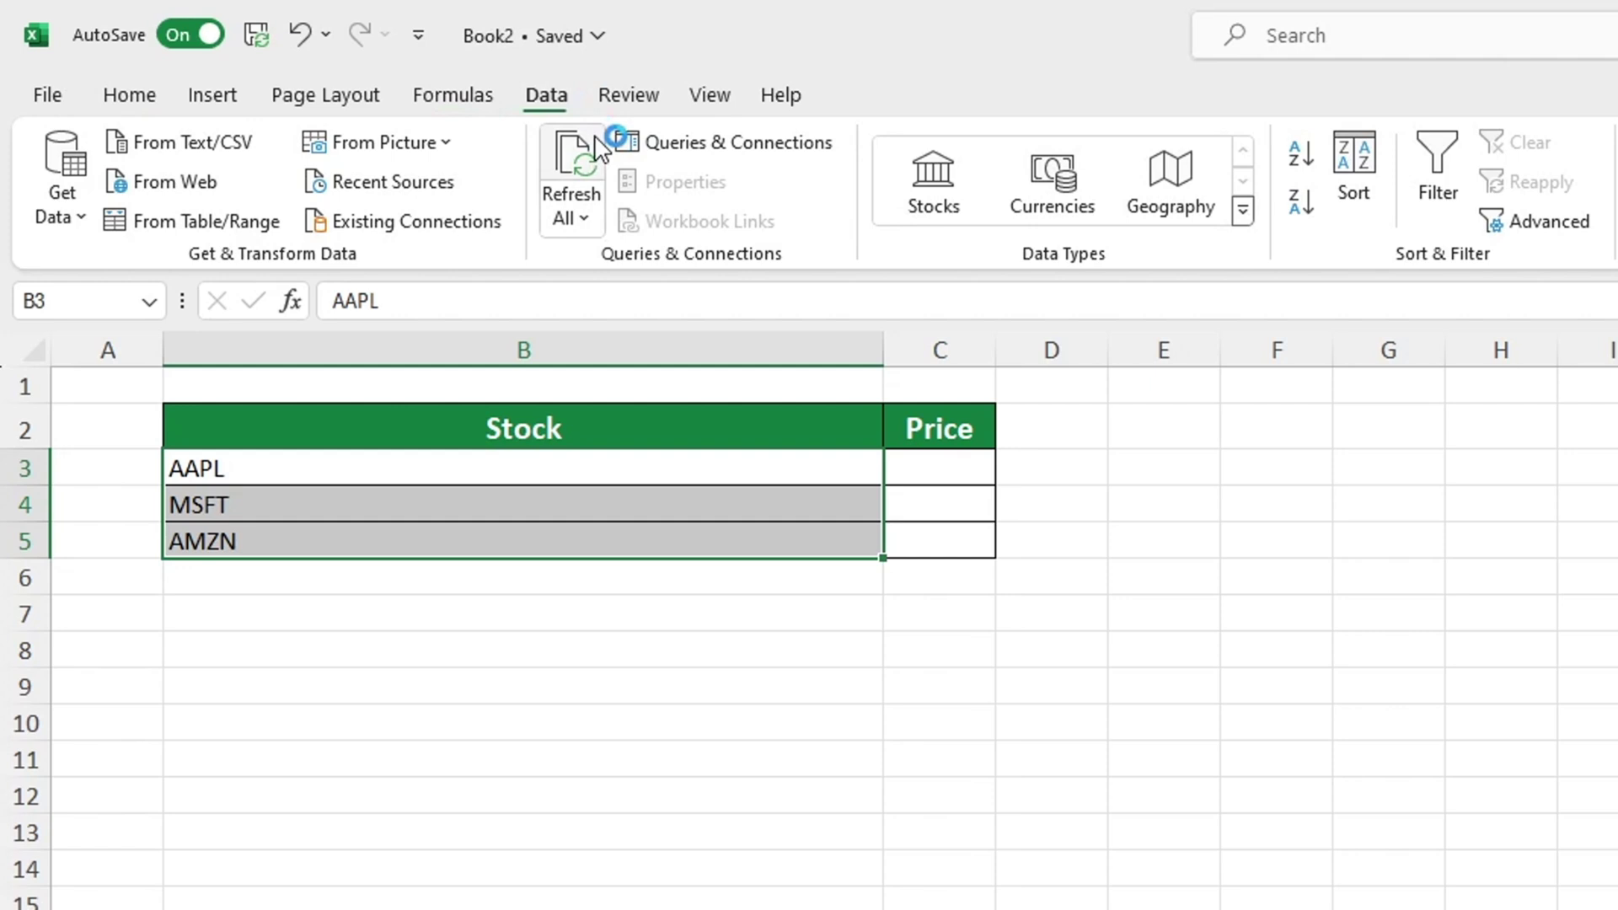
pyautogui.click(920, 200)
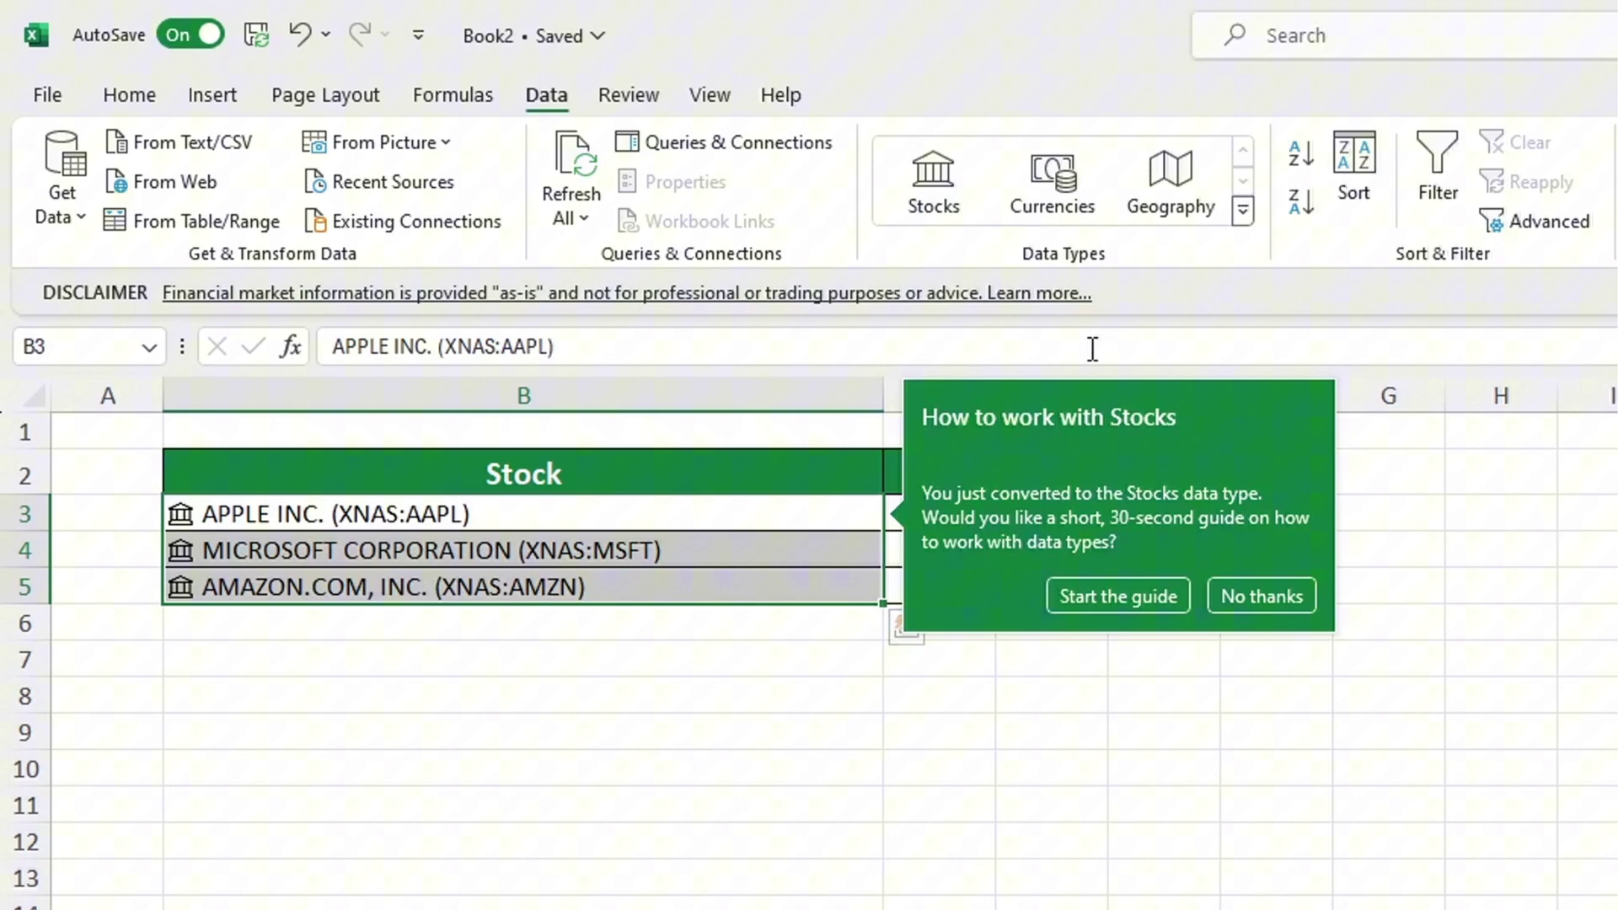
pyautogui.click(1268, 579)
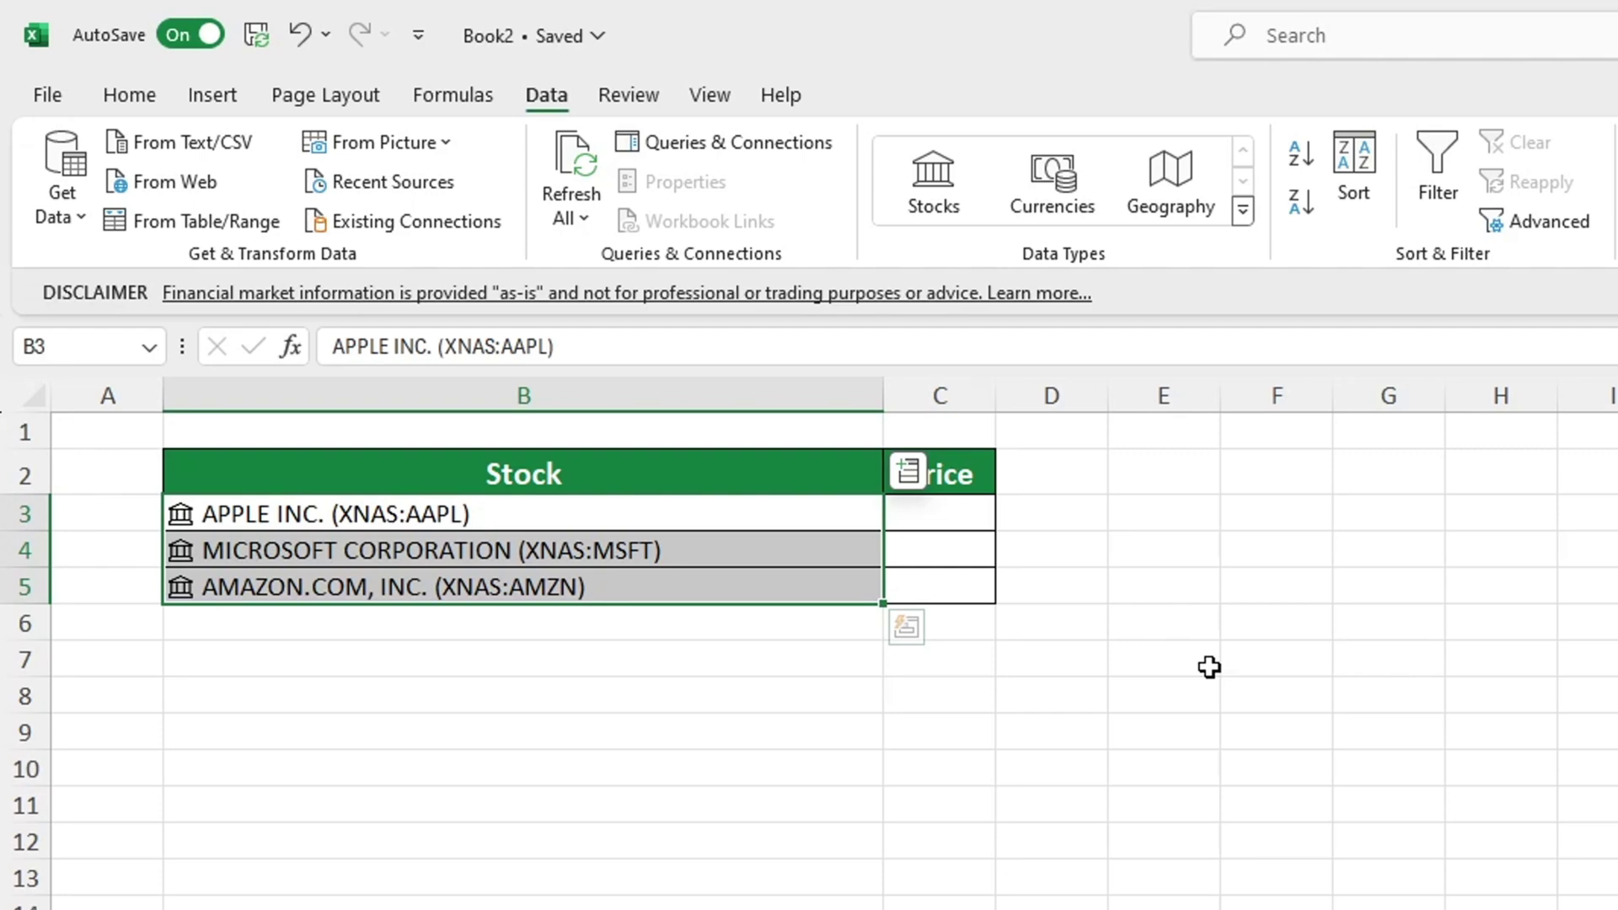
pyautogui.click(1431, 851)
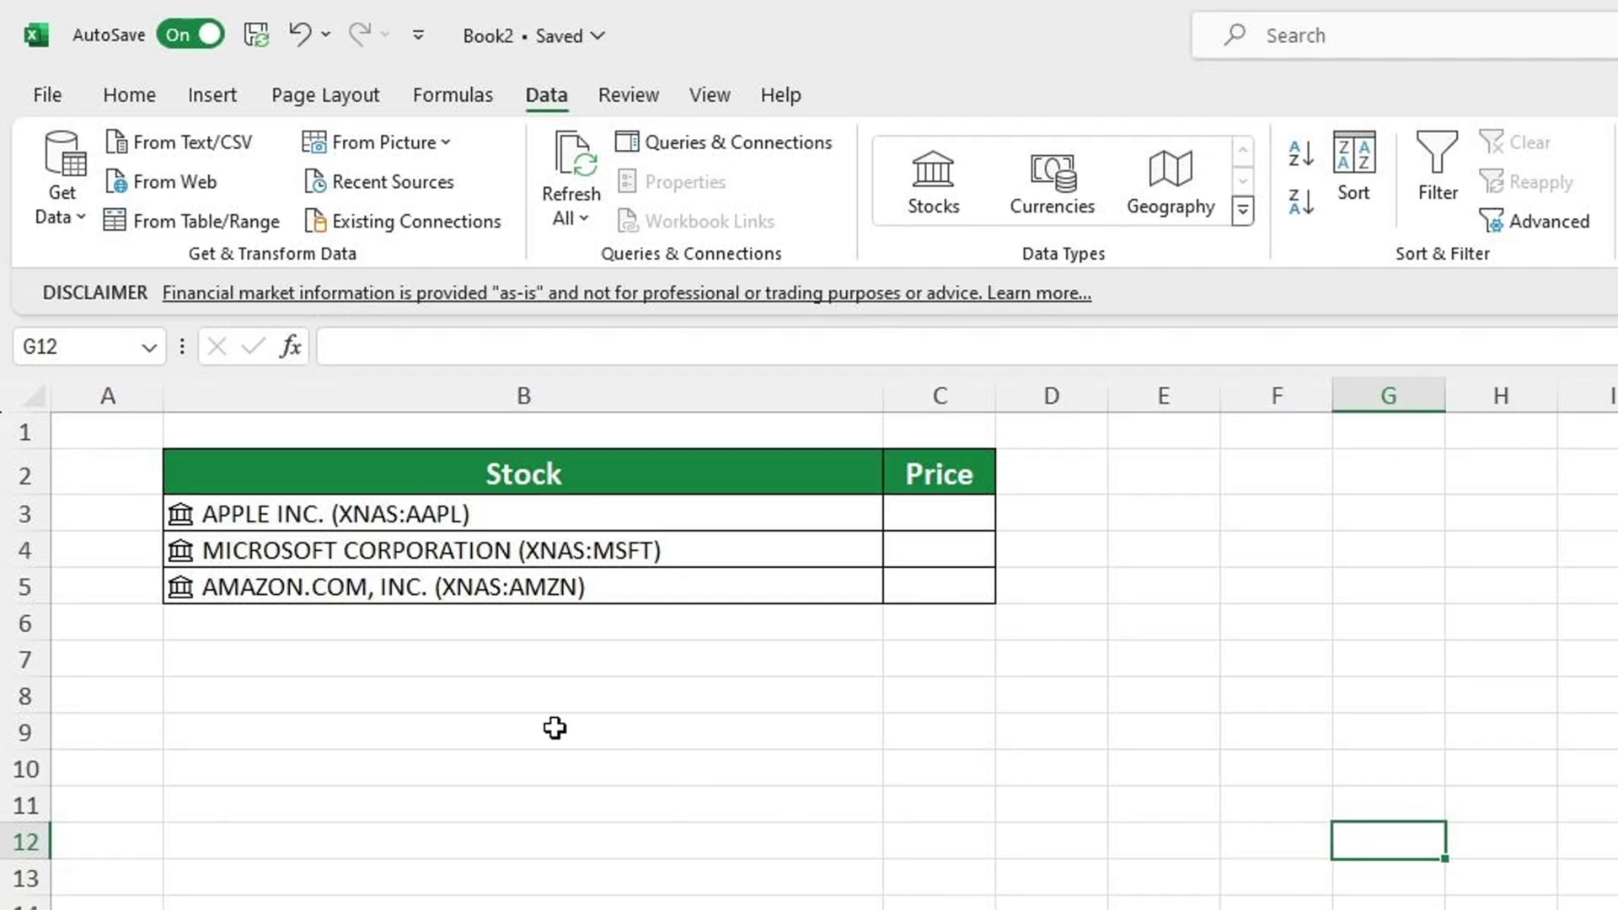
pyautogui.click(178, 516)
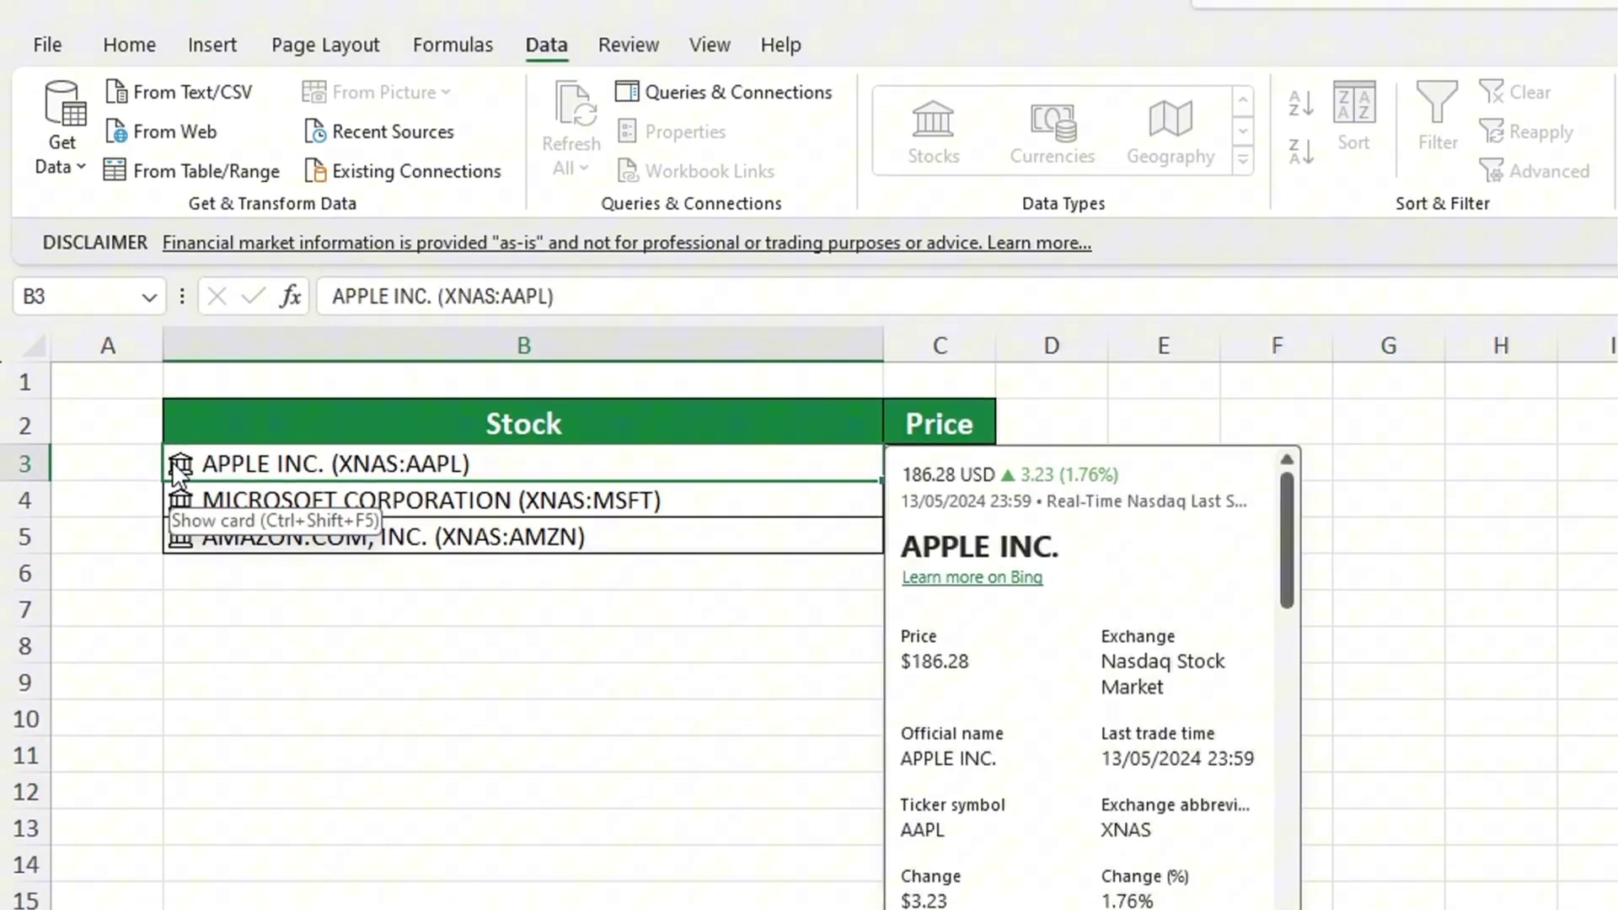
pyautogui.scroll(-3, 1140, 559)
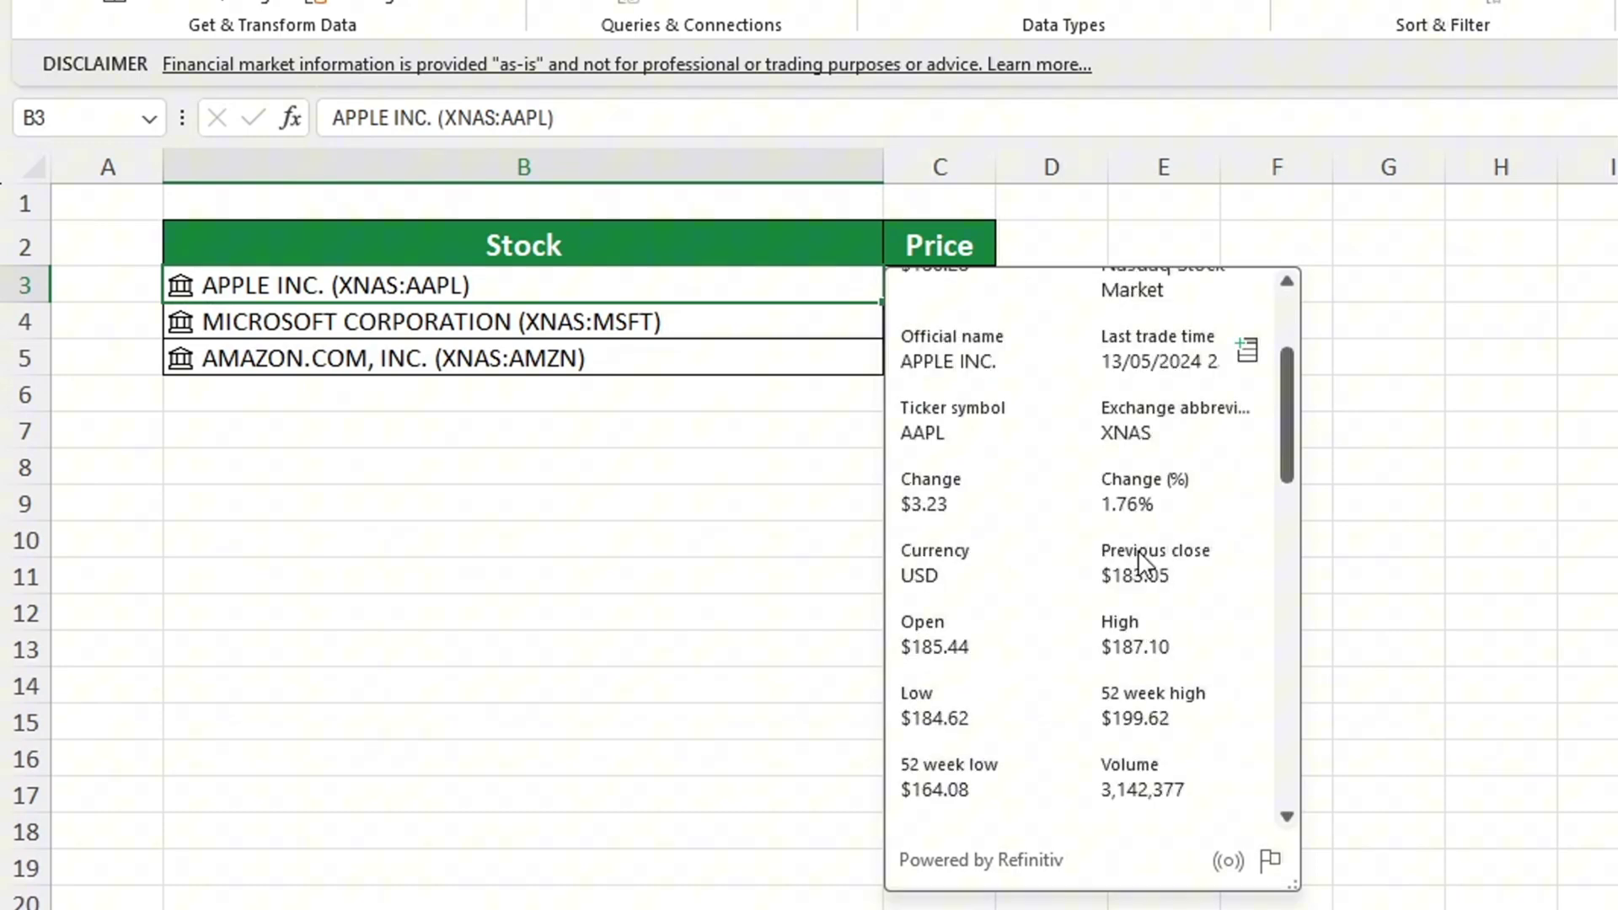
pyautogui.scroll(-2, 1140, 560)
pyautogui.scroll(-5, 1139, 560)
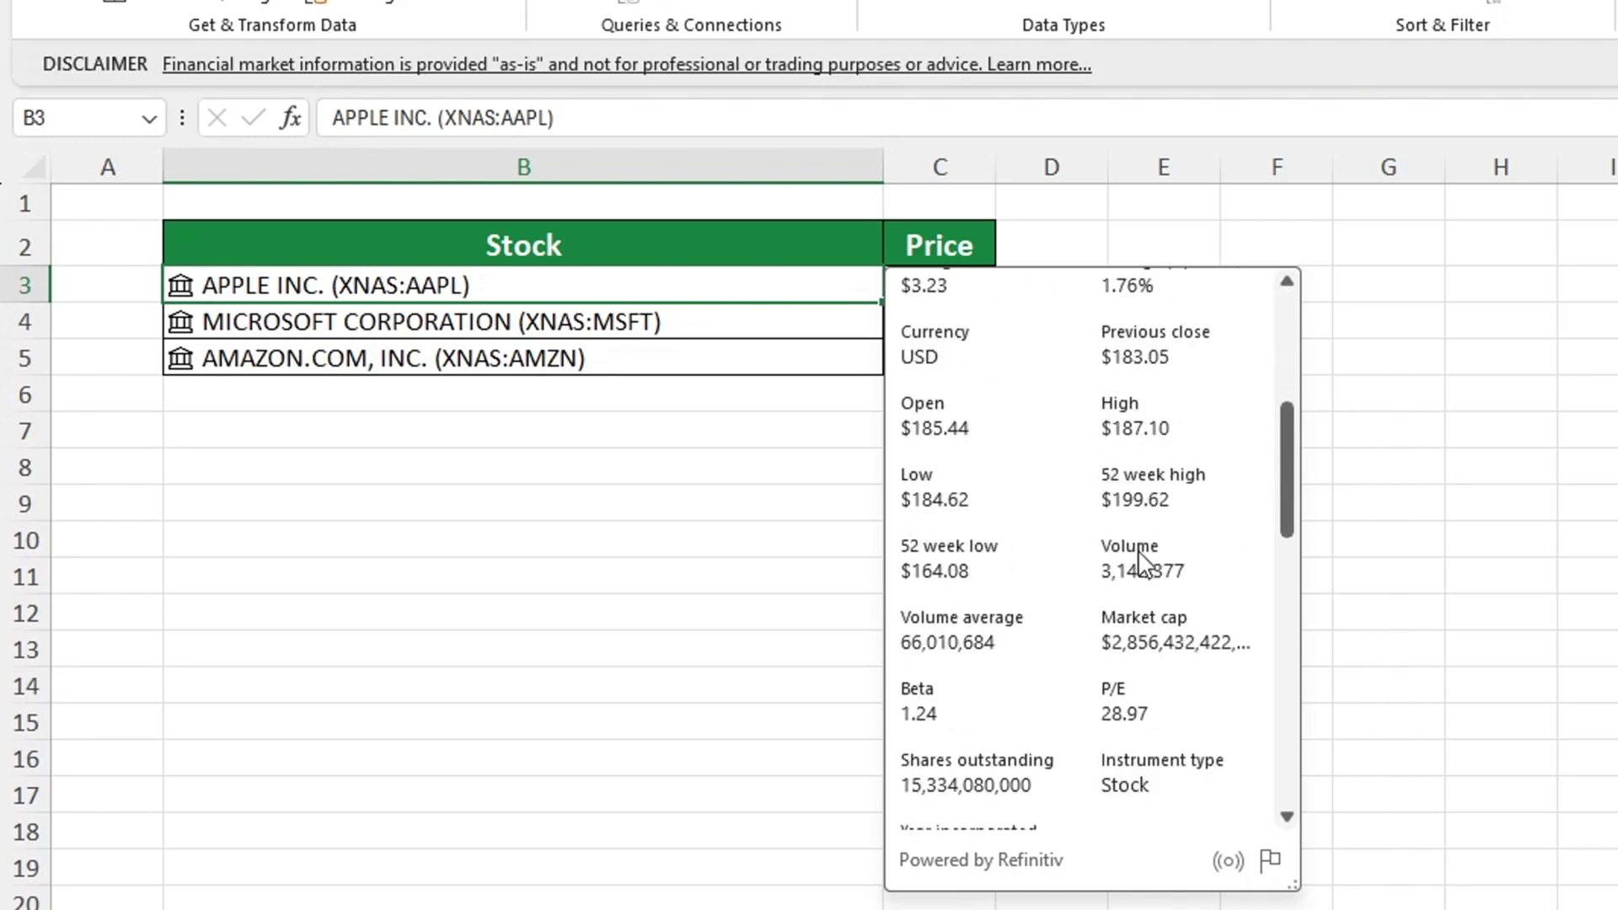
pyautogui.scroll(-8, 1145, 563)
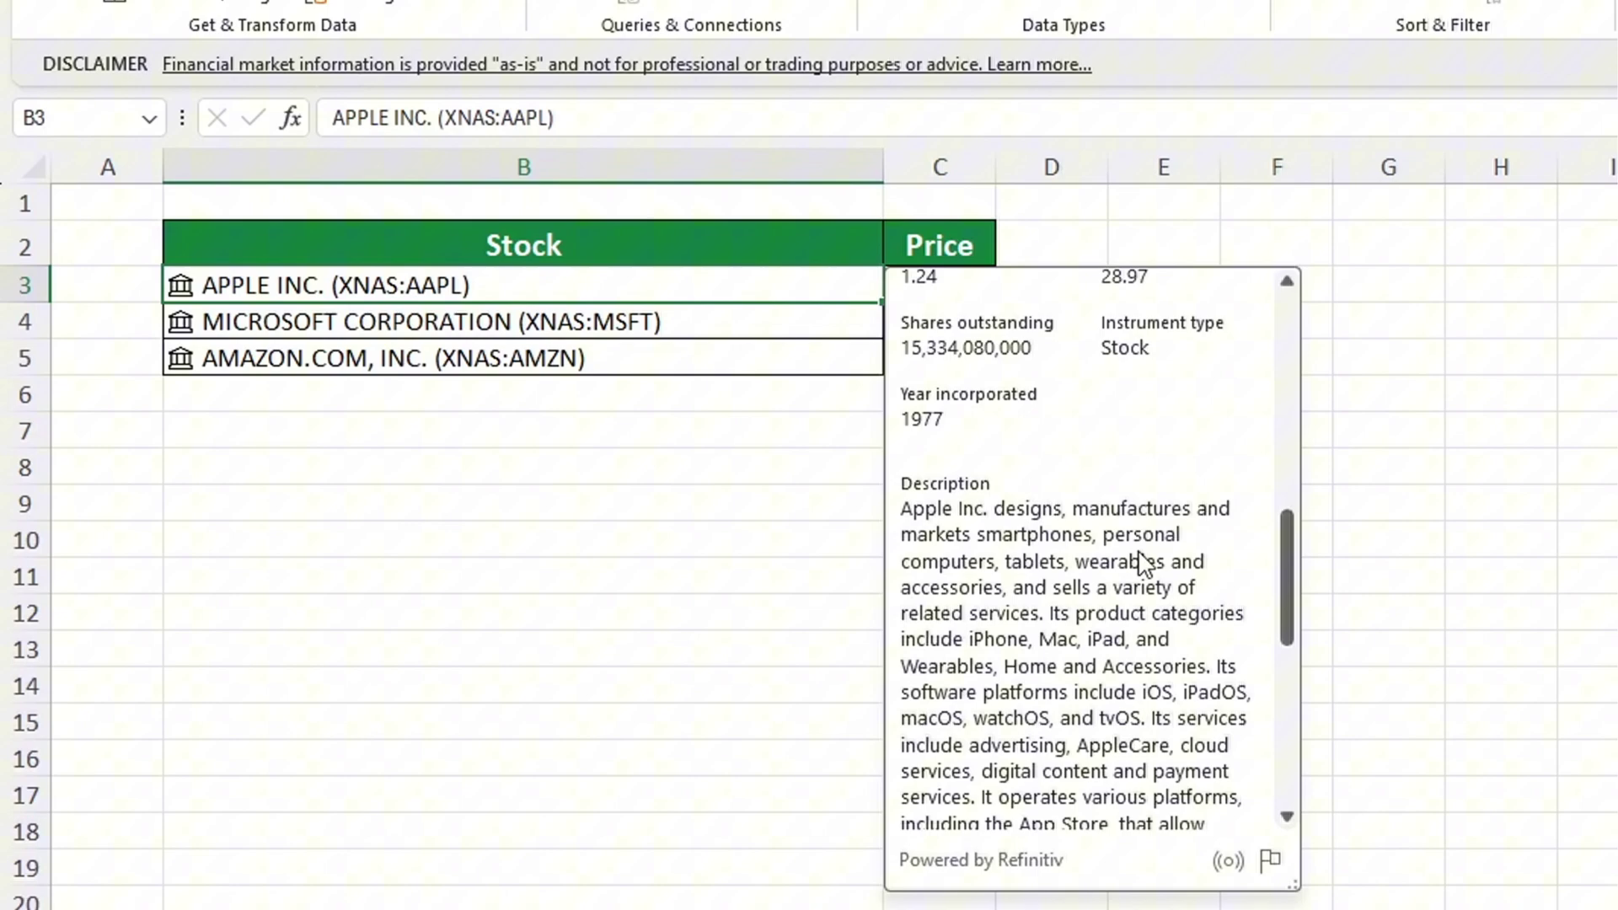
pyautogui.scroll(-3, 1140, 560)
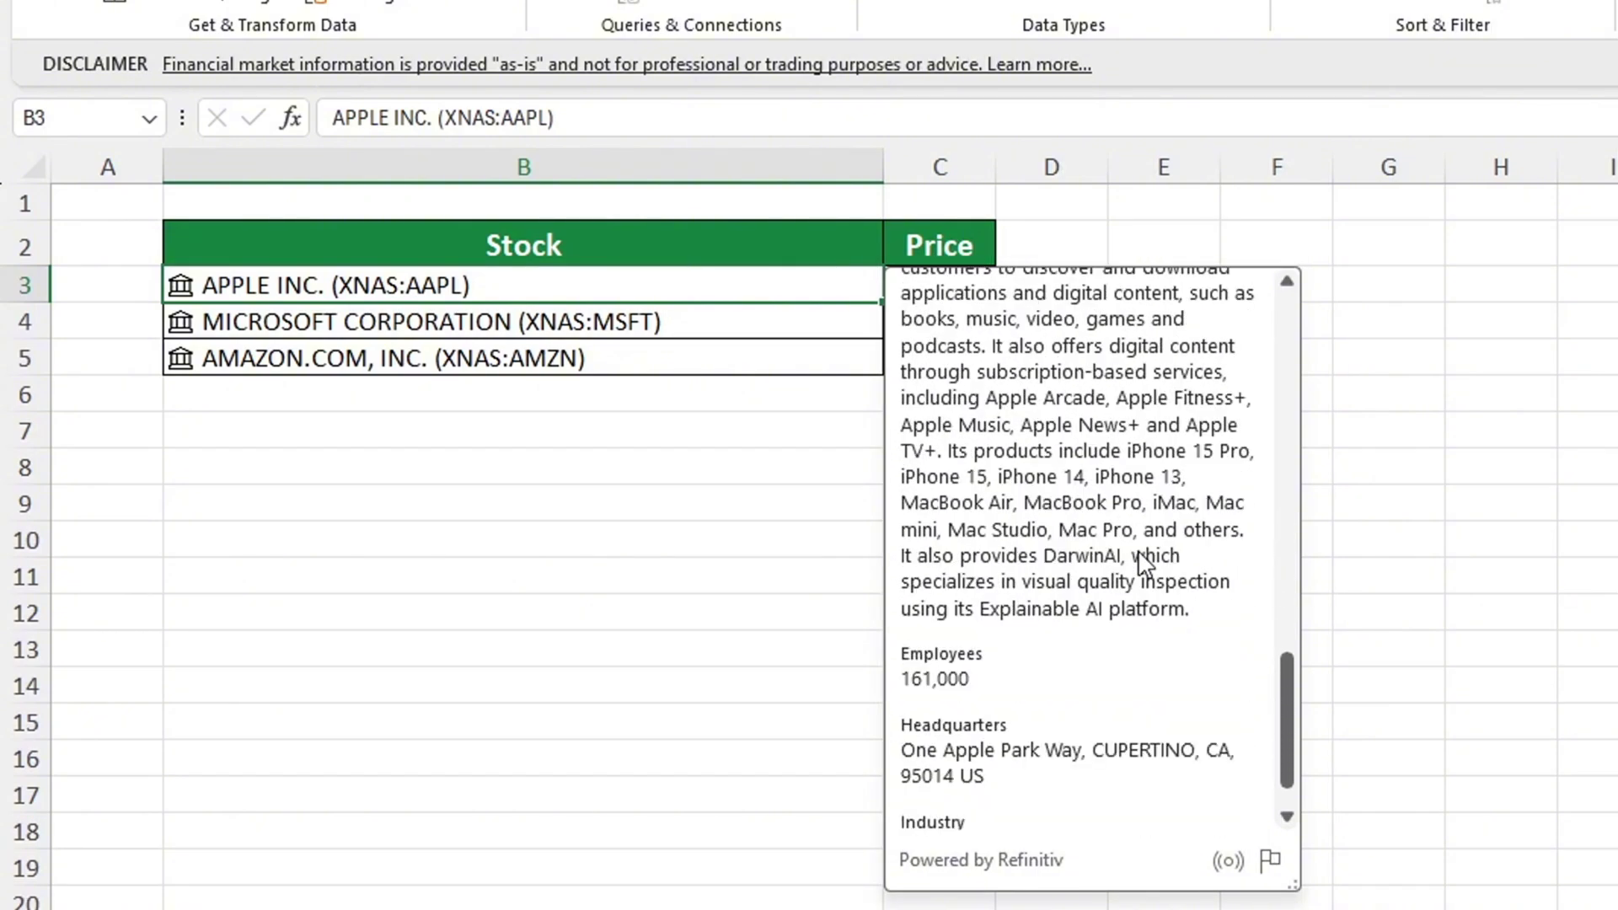
pyautogui.scroll(7, 1138, 560)
pyautogui.scroll(12, 1140, 558)
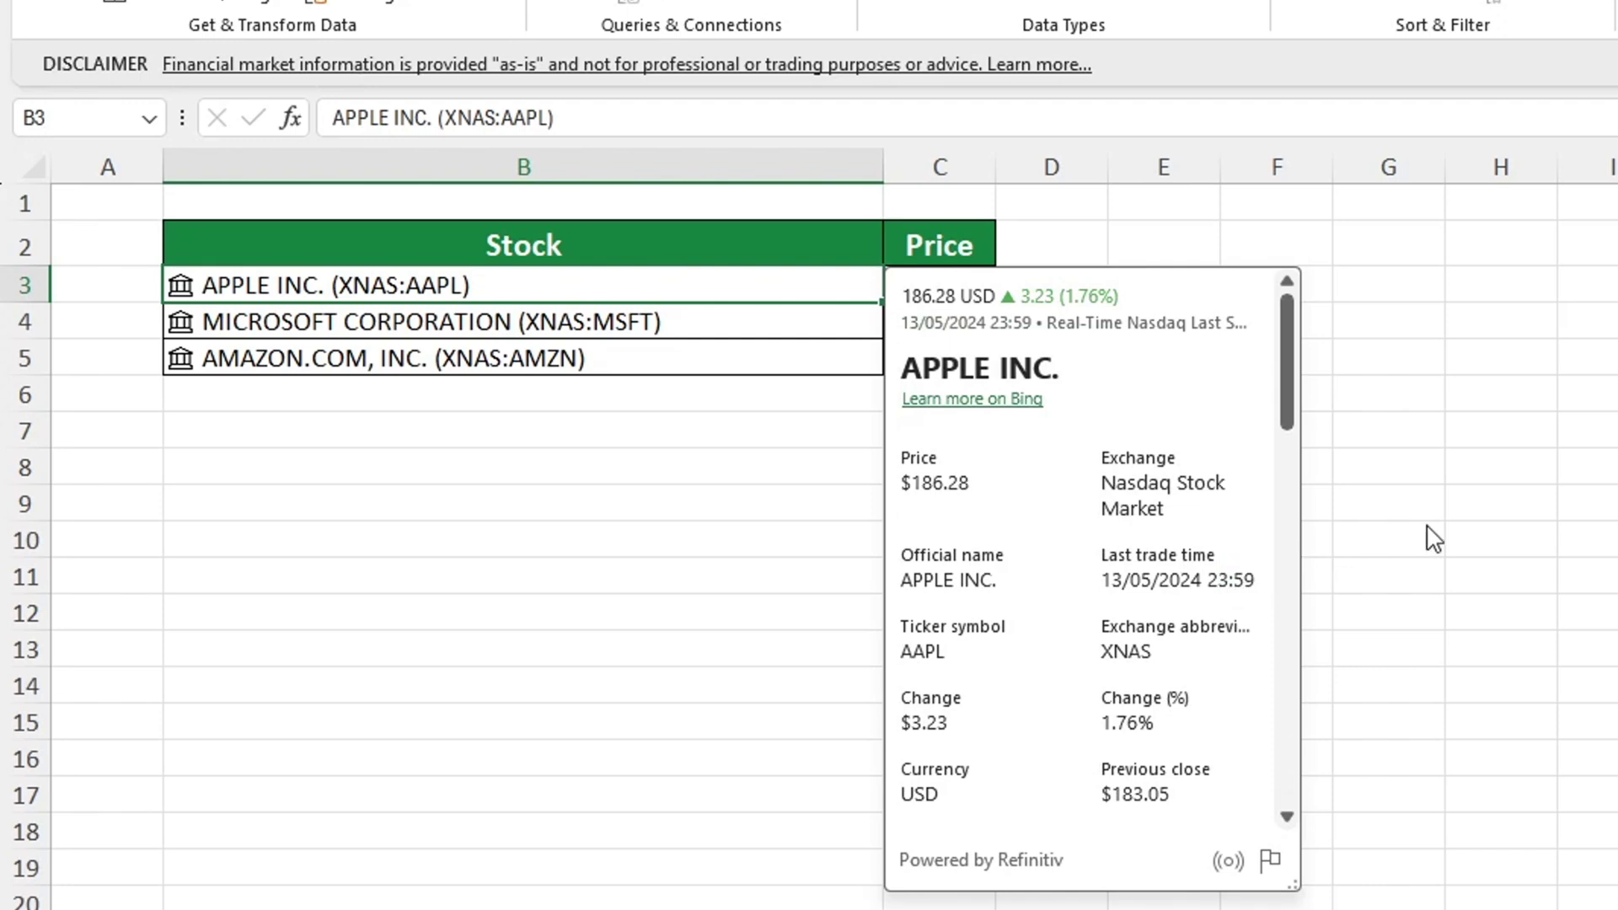
pyautogui.press('Escape')
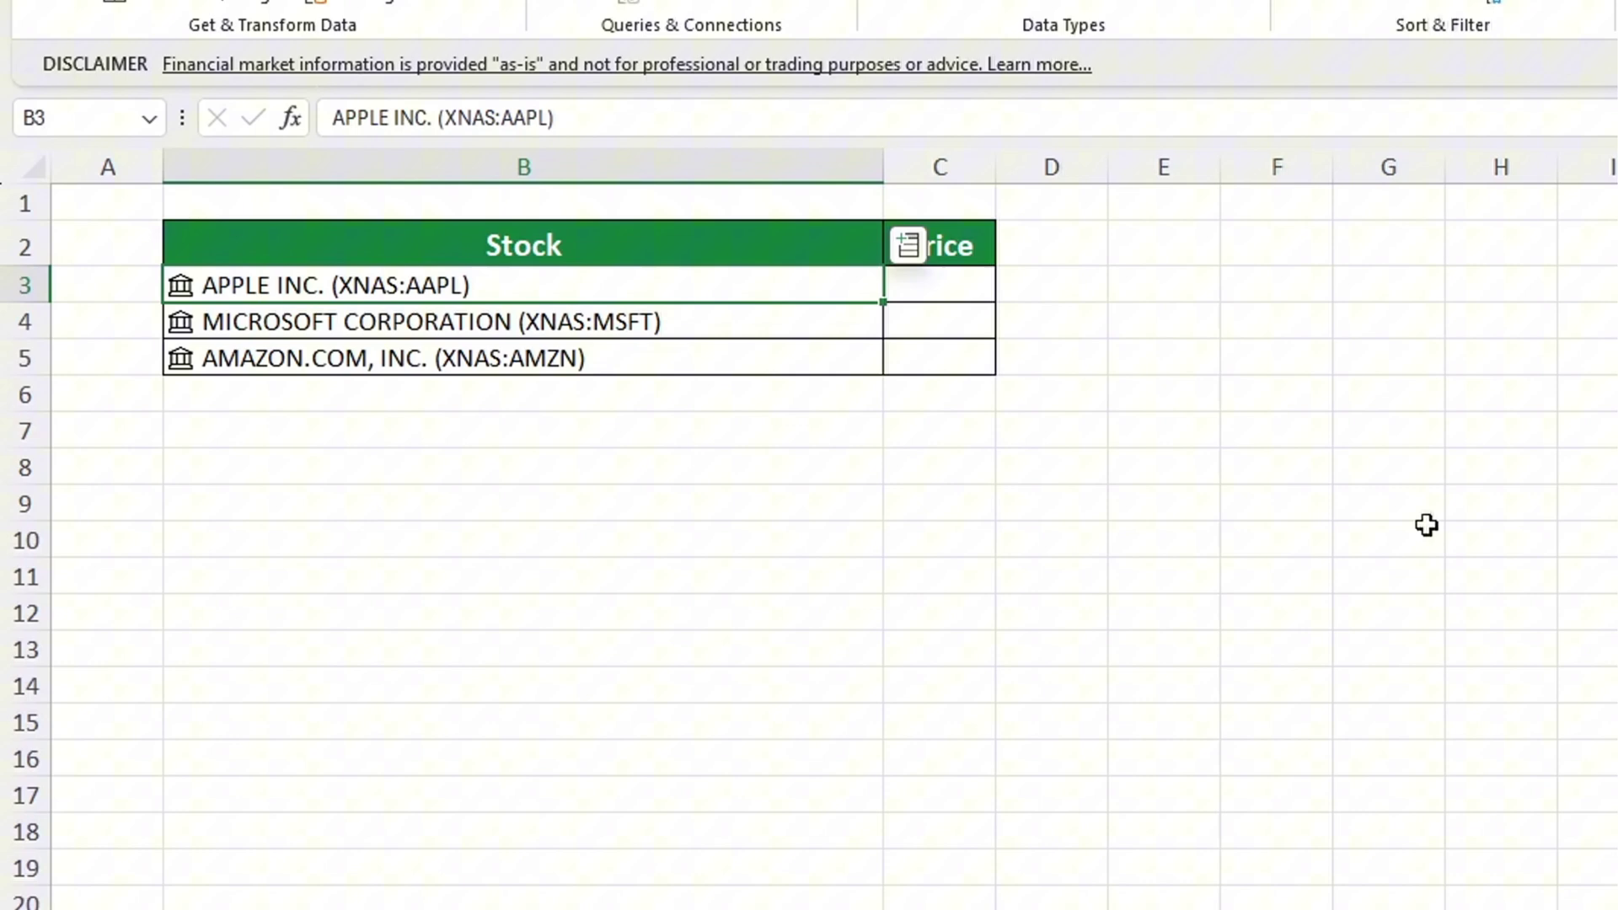
# Insert each stock's Price ($186.28, $413.72, $186.57) into column C and widen it.
pyautogui.click(1414, 624)
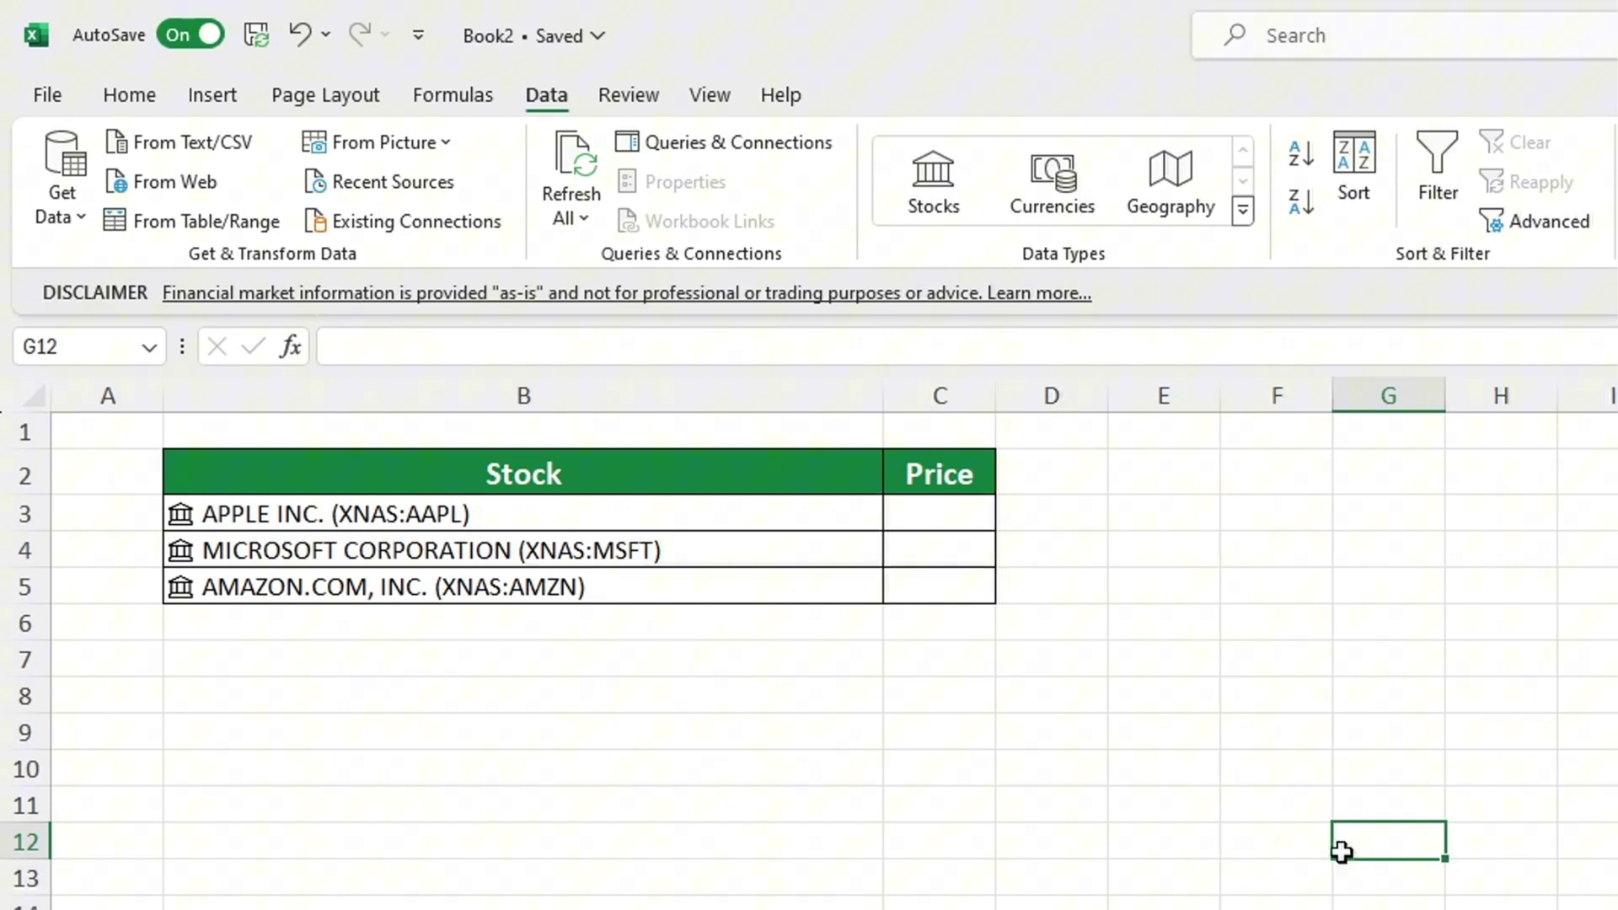
pyautogui.moveTo(779, 518); pyautogui.dragTo(787, 587)
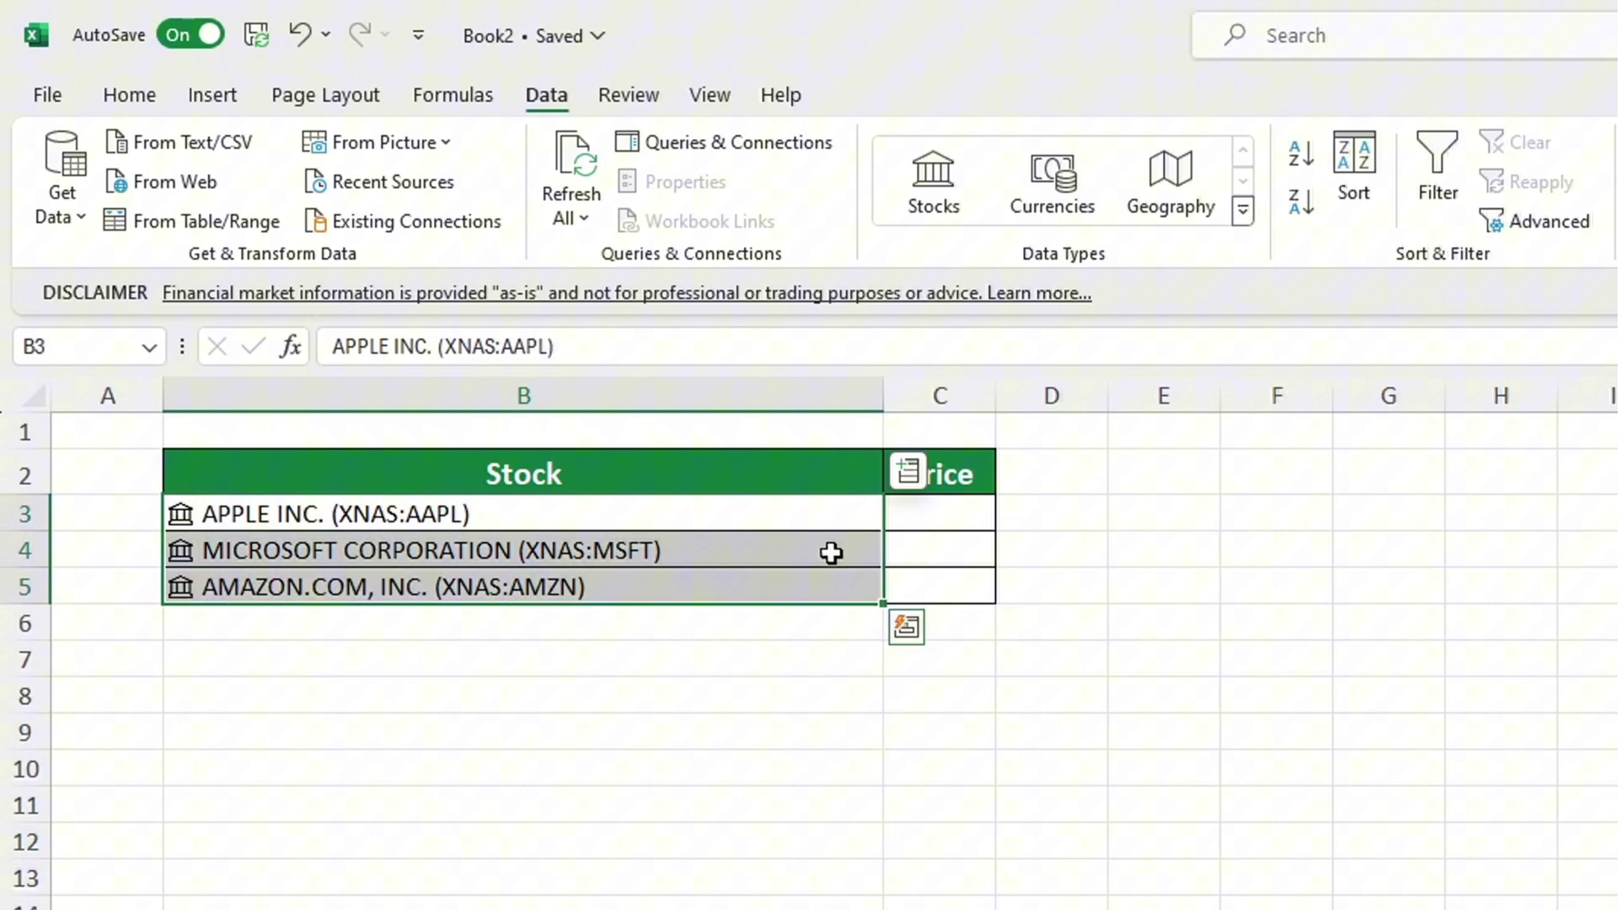
pyautogui.click(911, 474)
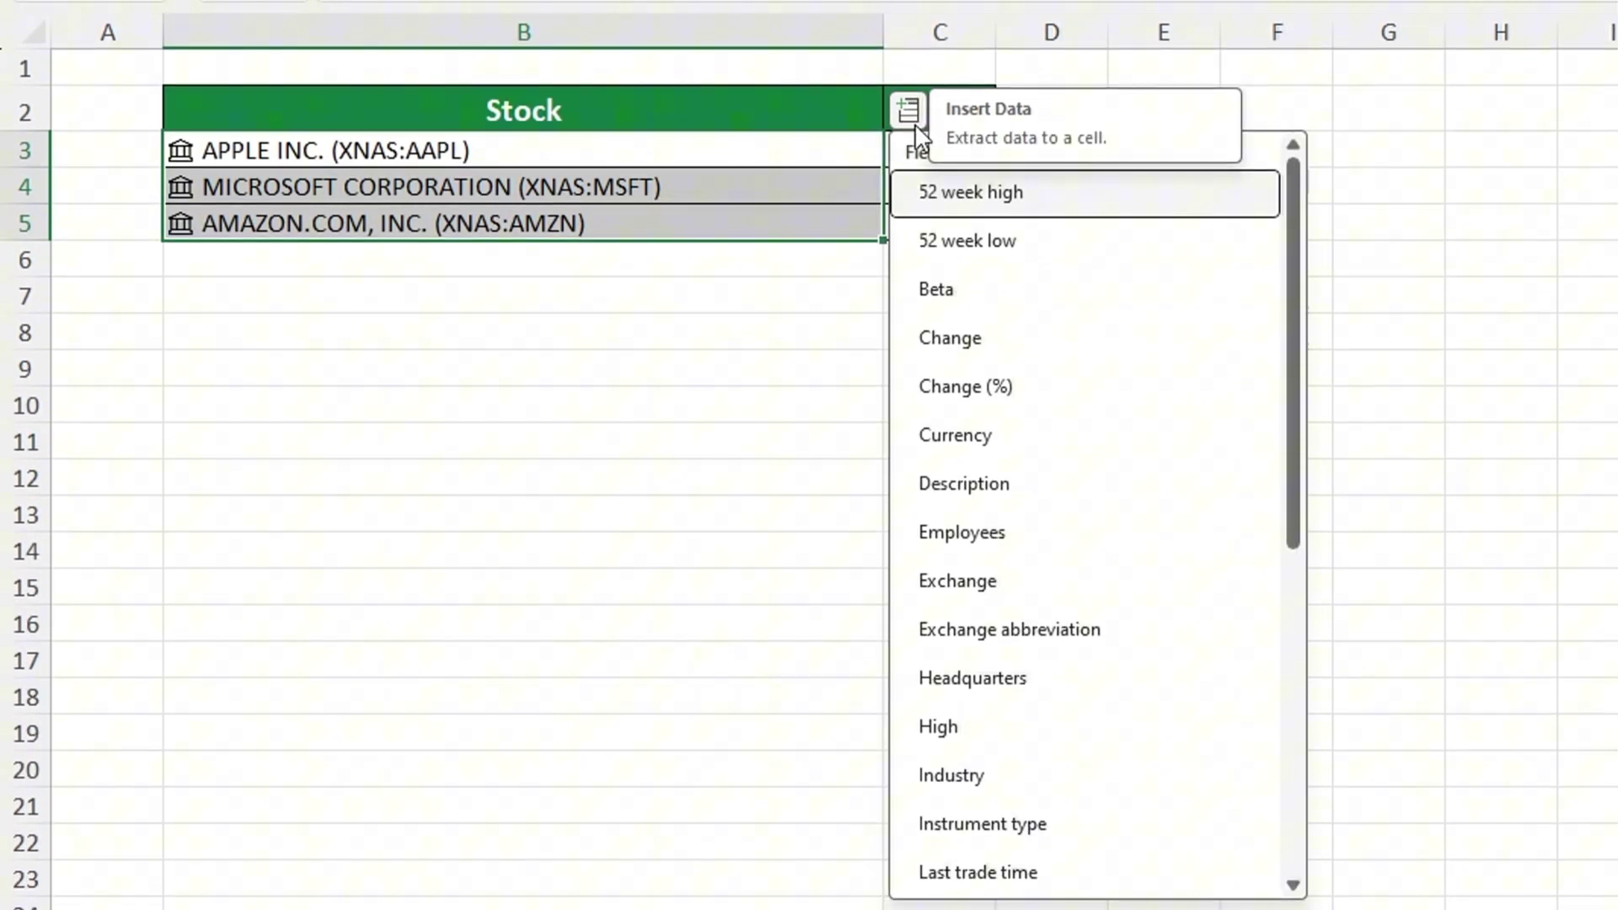
pyautogui.moveTo(1293, 329); pyautogui.dragTo(1339, 728)
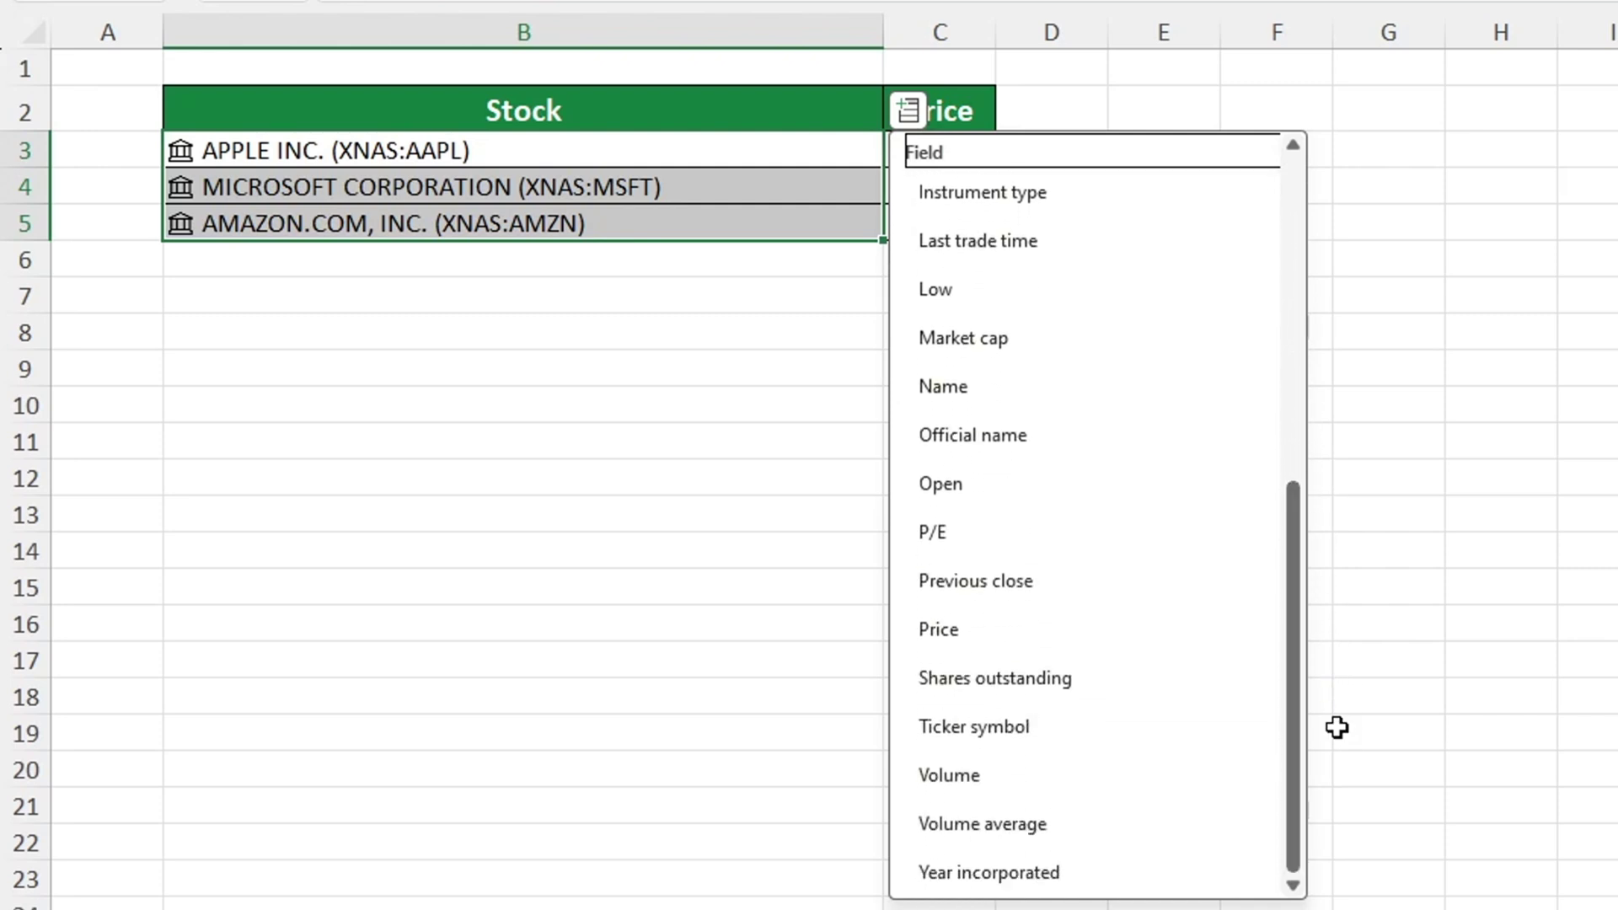
pyautogui.click(1121, 643)
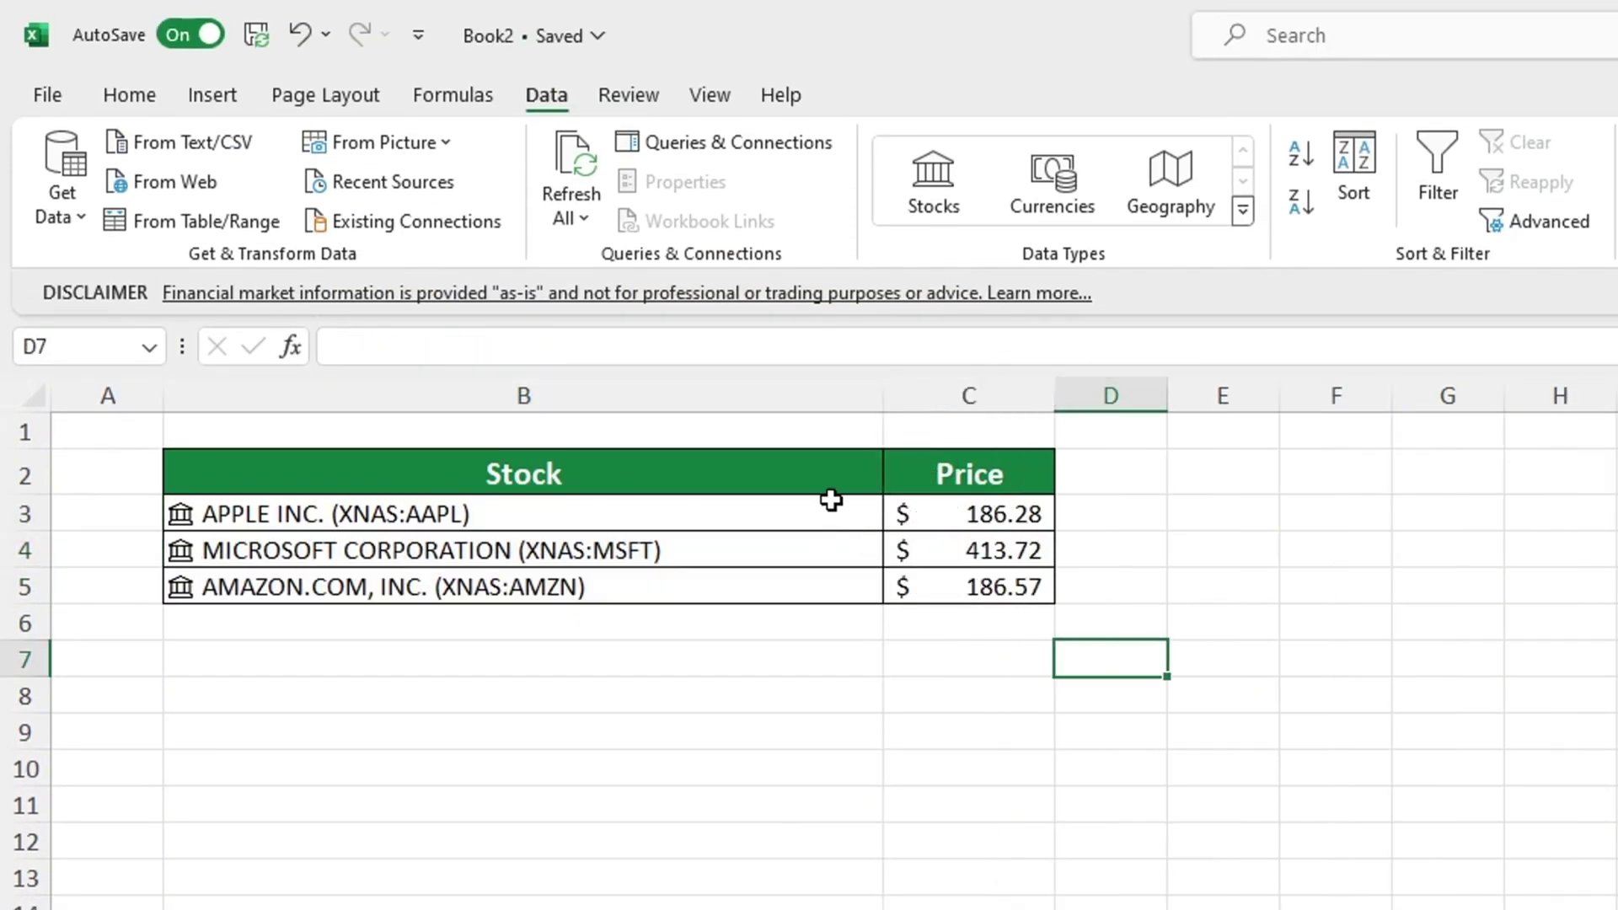
pyautogui.moveTo(831, 510); pyautogui.dragTo(839, 586)
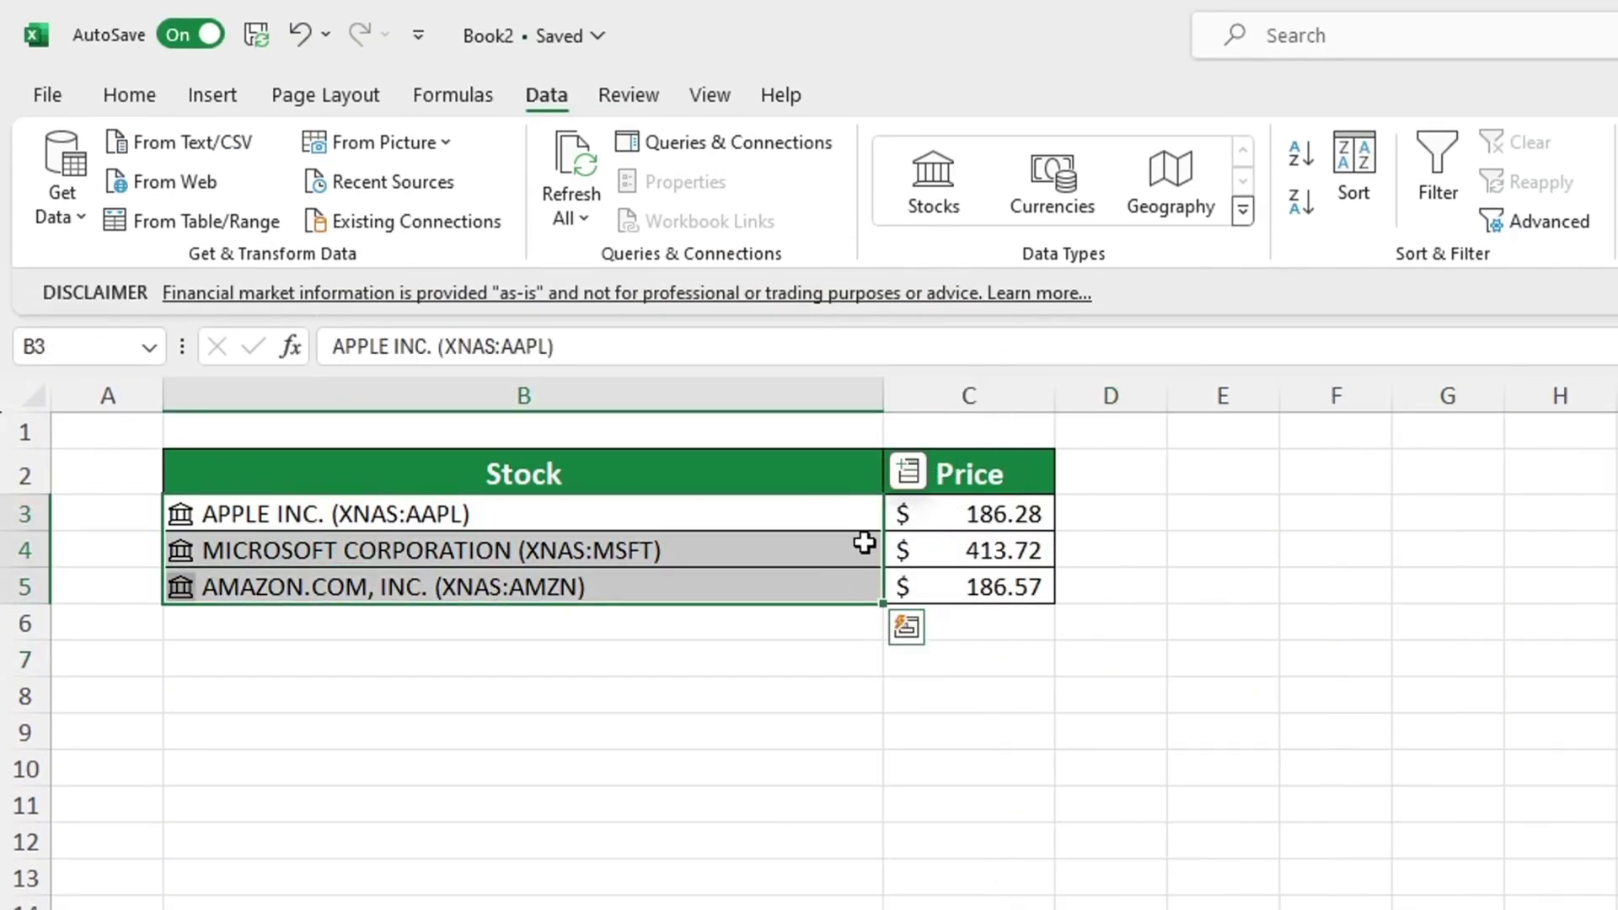
# Insert the Market cap field for the three stocks into column D.
pyautogui.click(909, 474)
pyautogui.scroll(-1, 1088, 716)
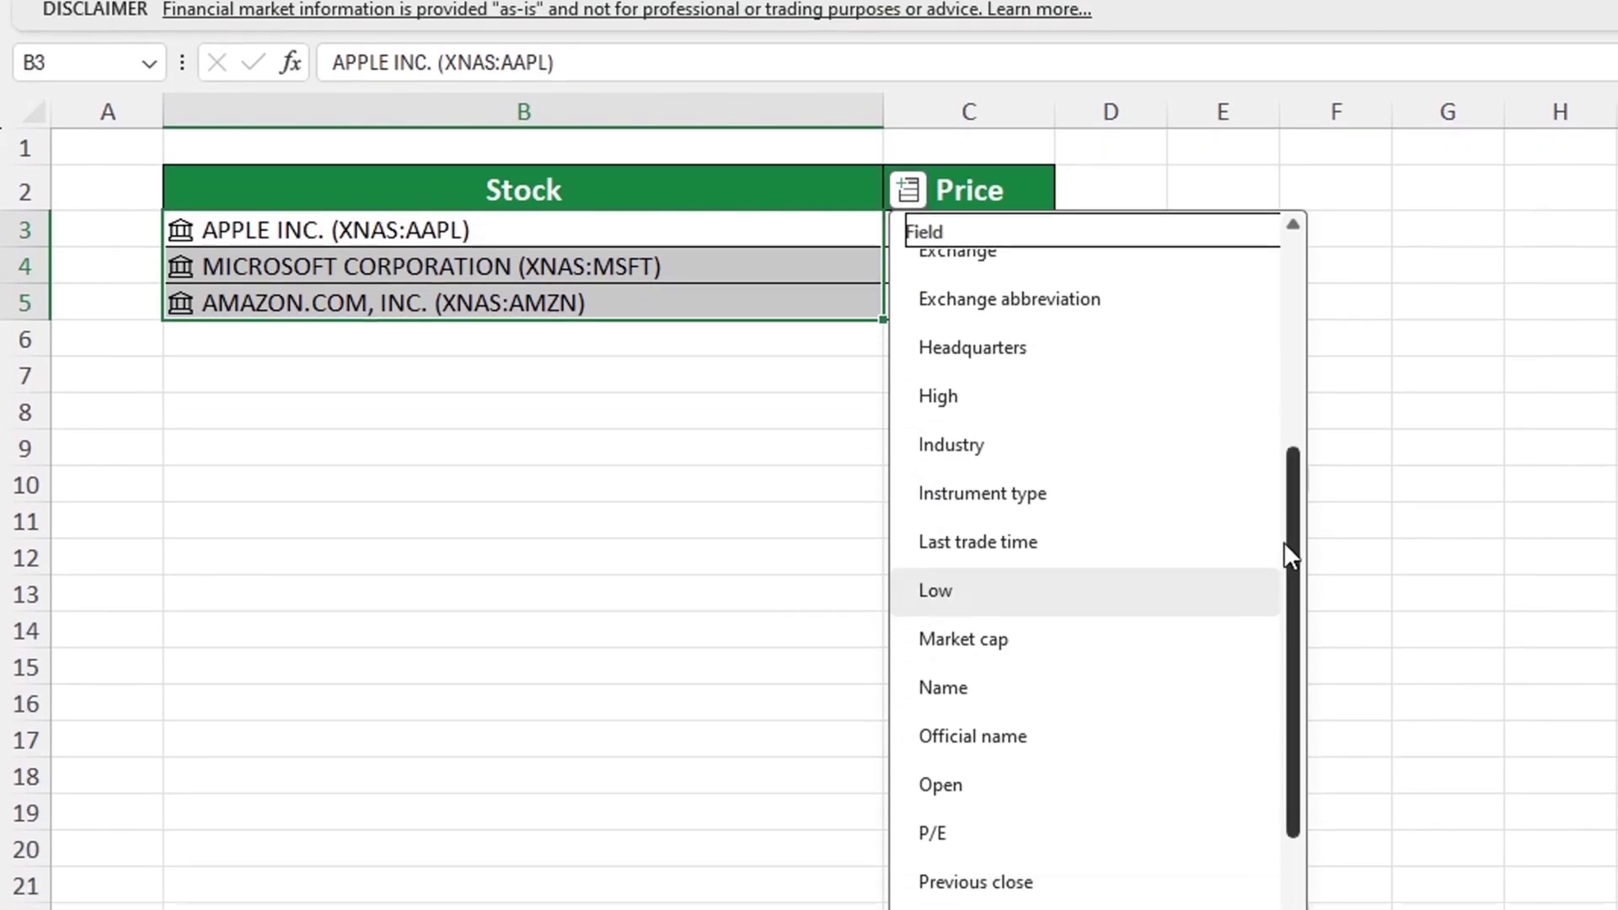
pyautogui.moveTo(1283, 541); pyautogui.dragTo(1308, 279)
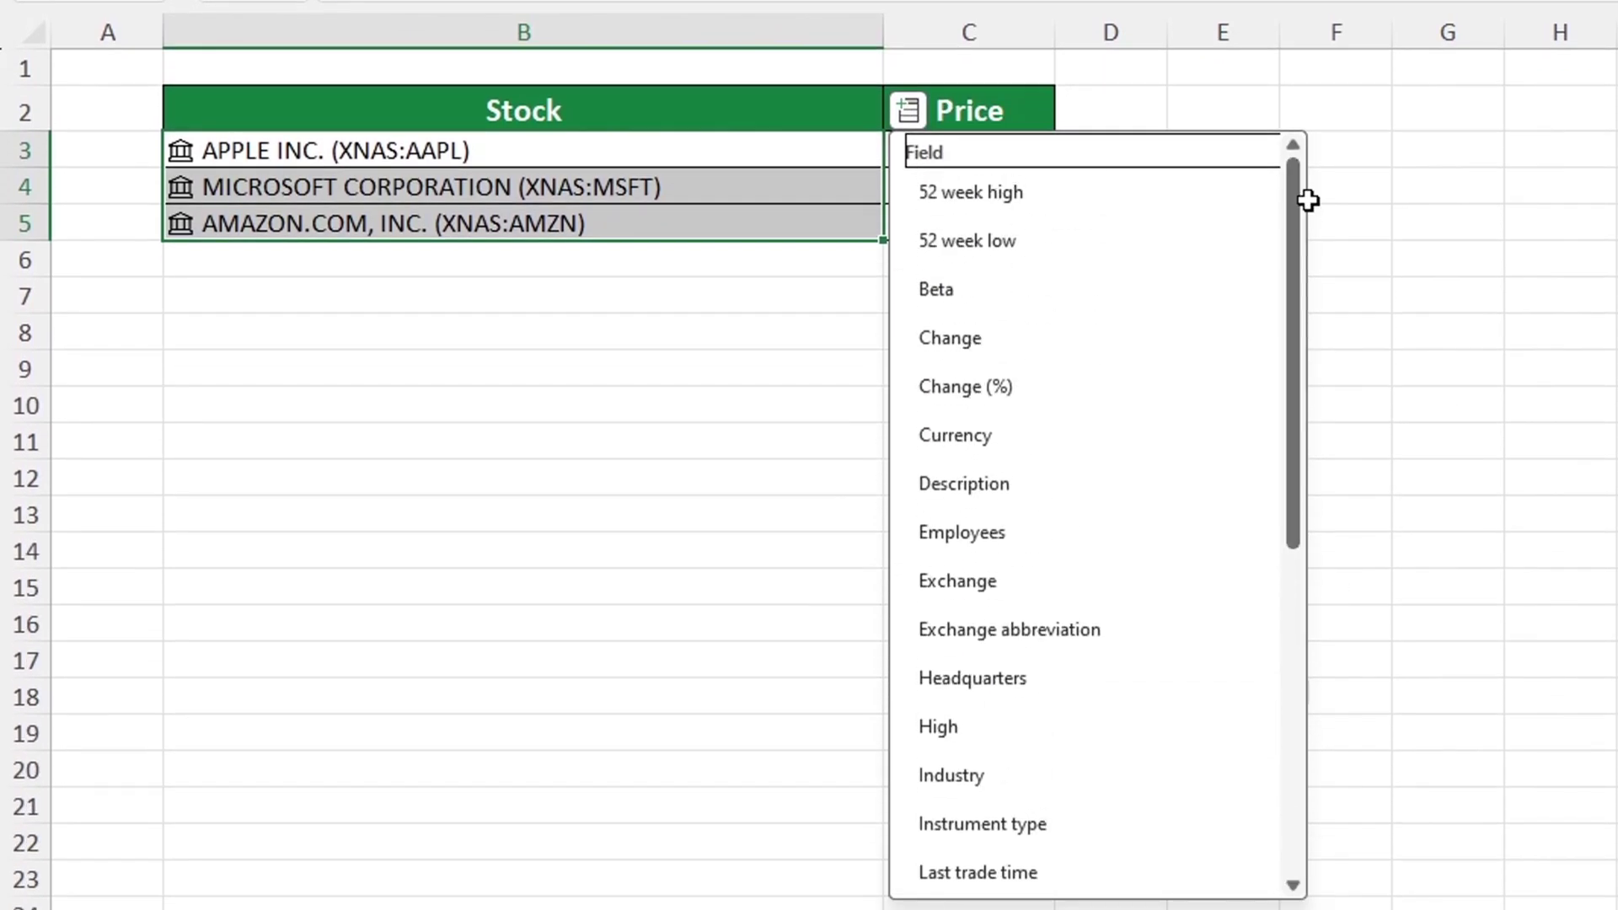
pyautogui.scroll(-3, 1096, 506)
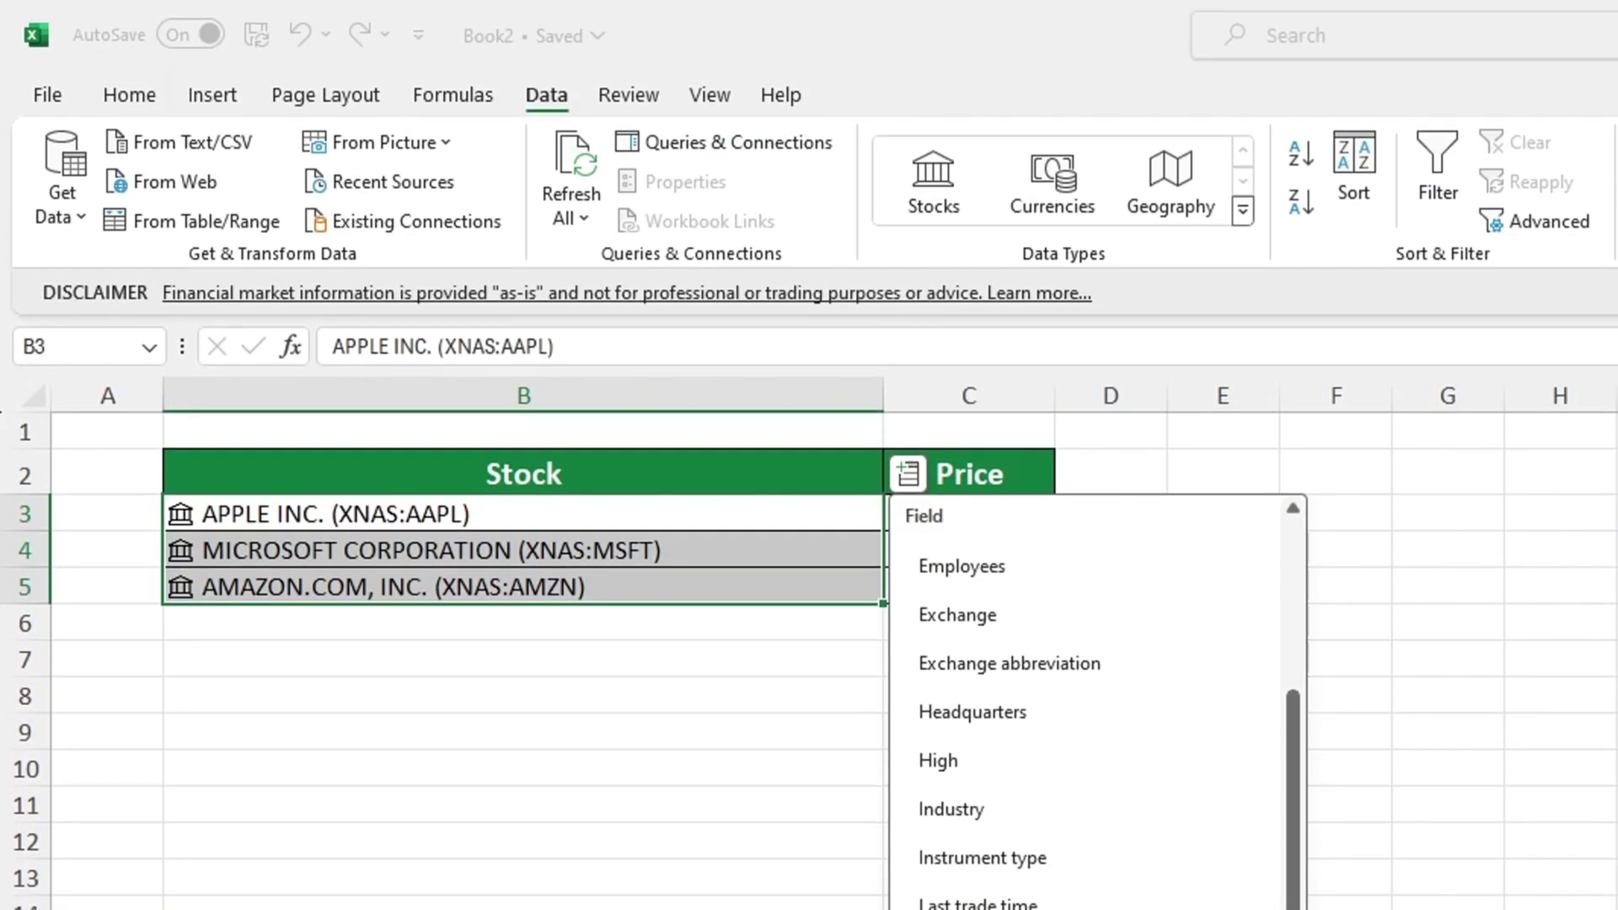
pyautogui.click(970, 628)
# Copy the Price column's formatting to column D and title D2 'Market Cap'.
pyautogui.rightClick(1030, 460)
pyautogui.click(1091, 563)
pyautogui.hotkey('ctrl', 'v')
pyautogui.click(130, 94)
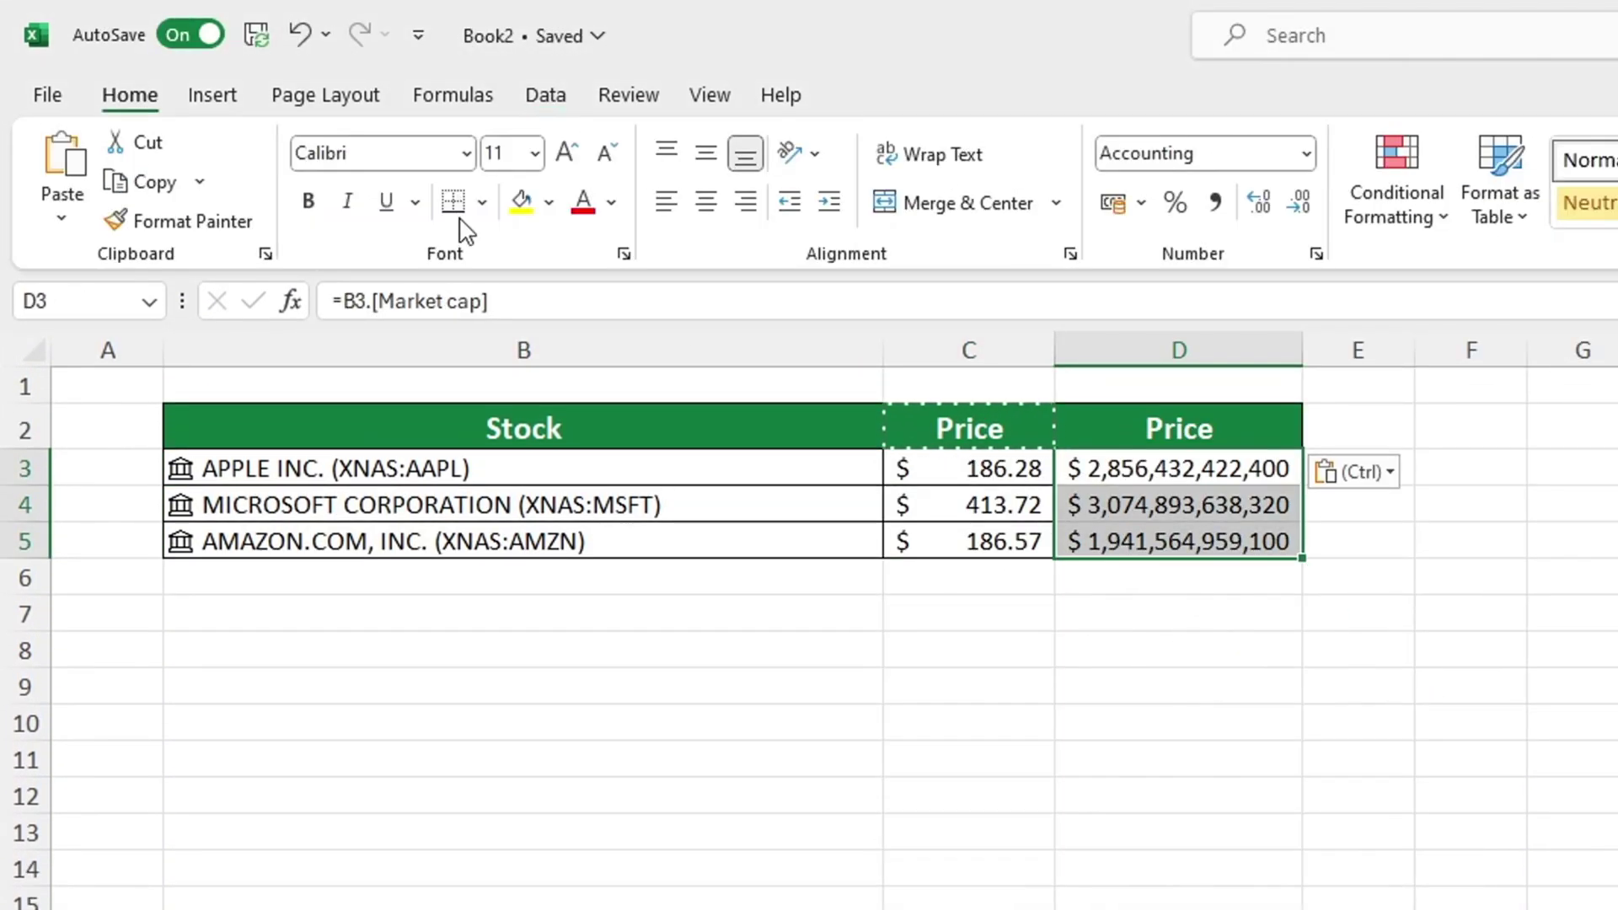
pyautogui.click(1168, 424)
pyautogui.write('Market Cap')
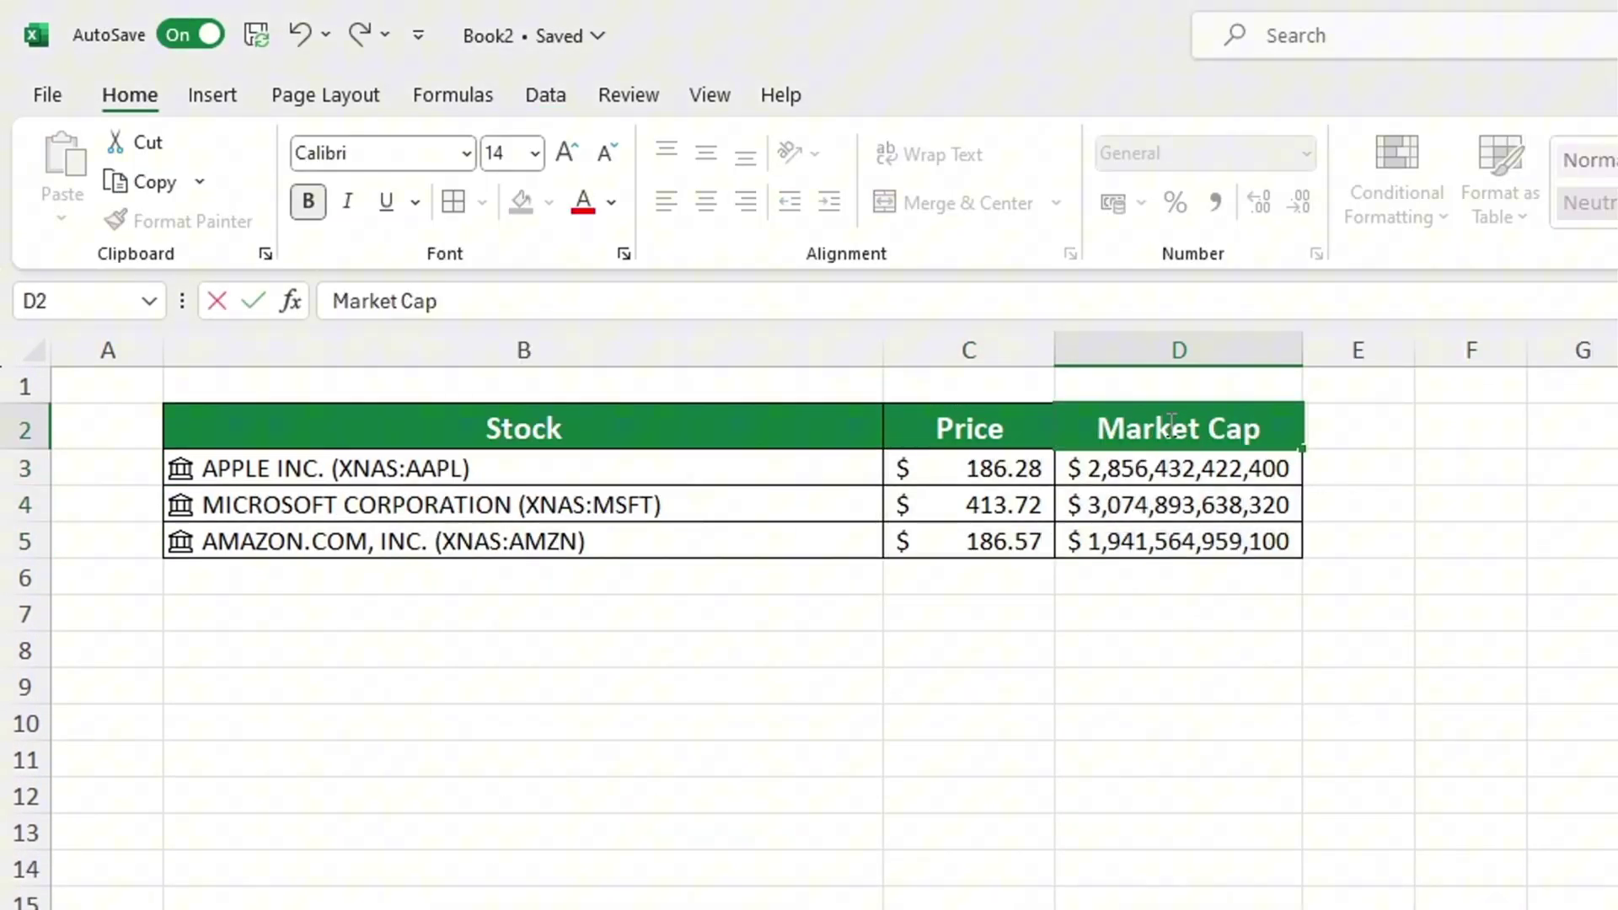
pyautogui.click(1376, 689)
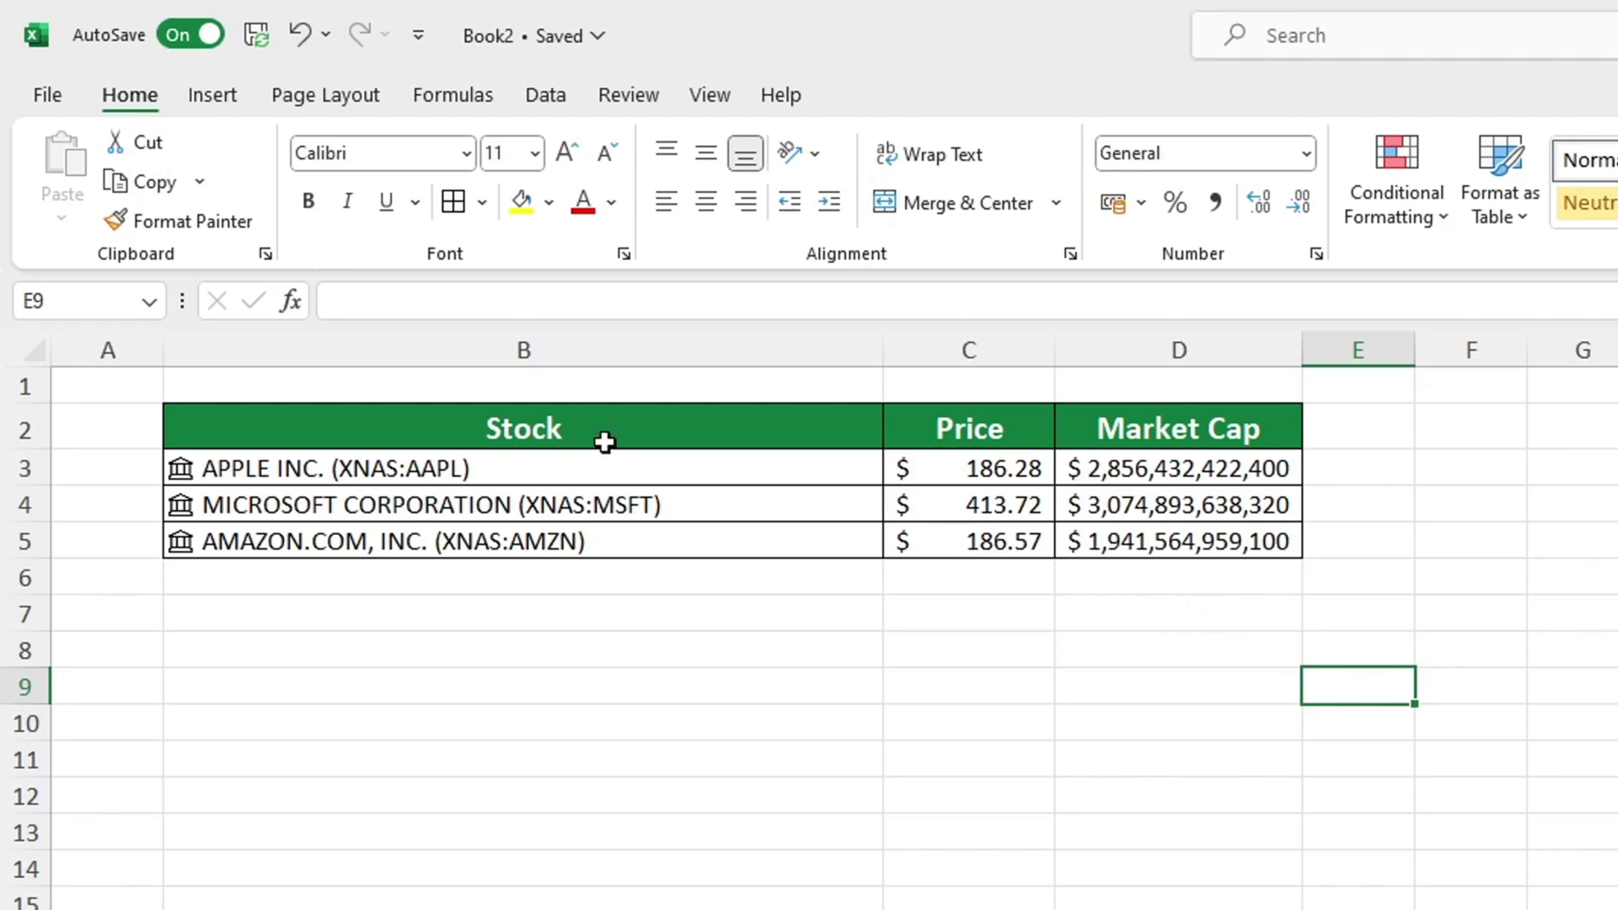
# Open the Data Selector for Apple's cell B3 via Data Type > Change.
pyautogui.rightClick(524, 458)
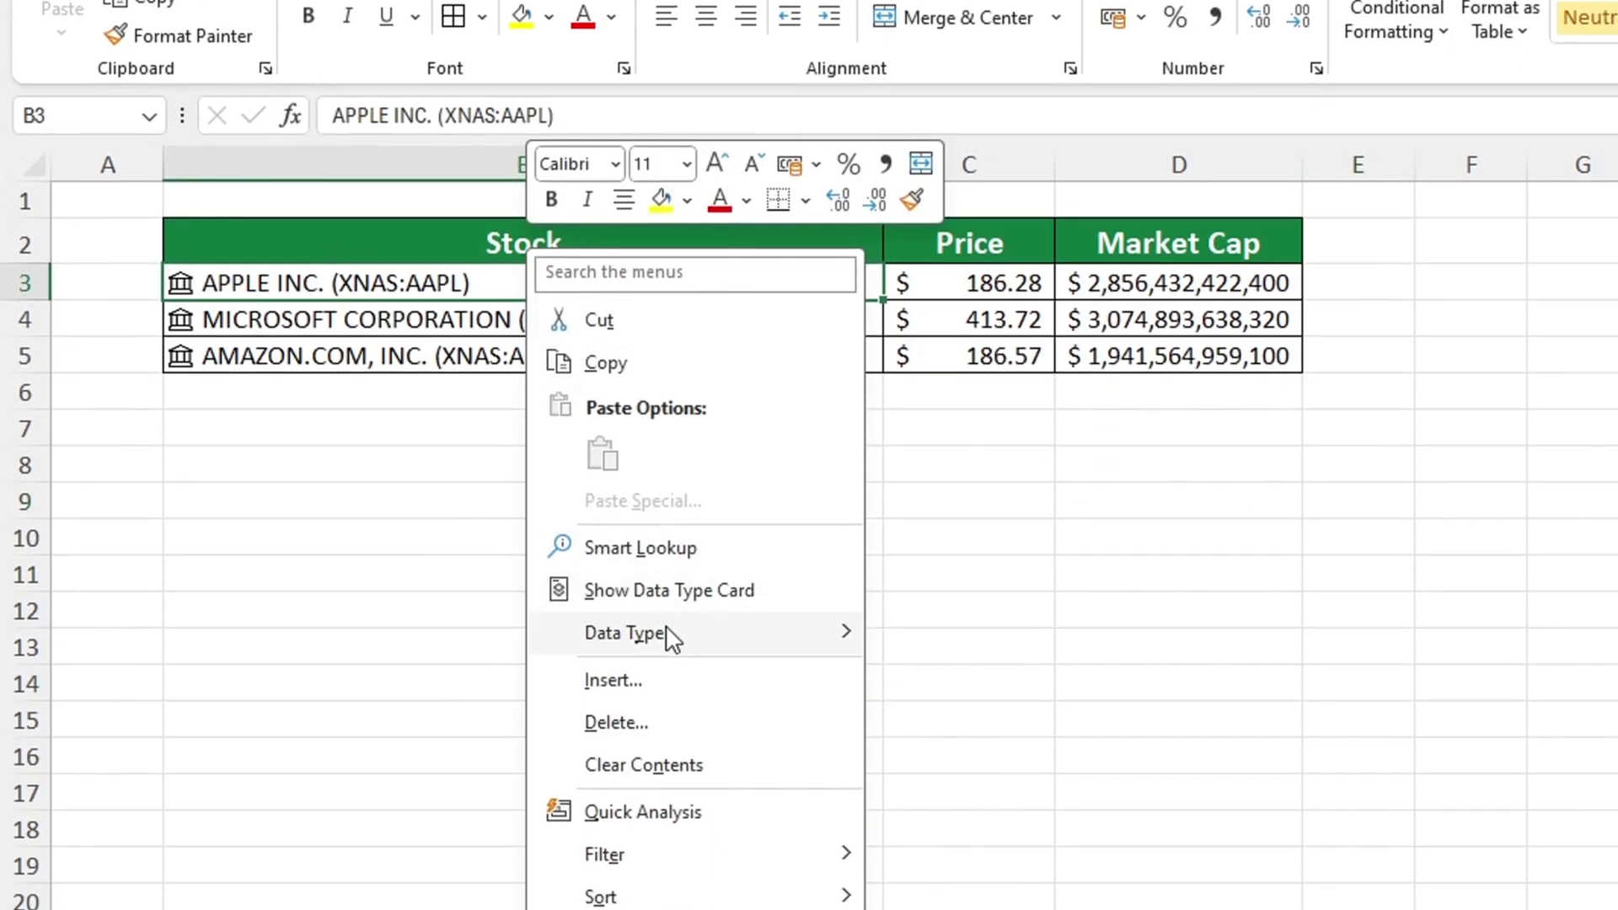
pyautogui.moveTo(672, 635)
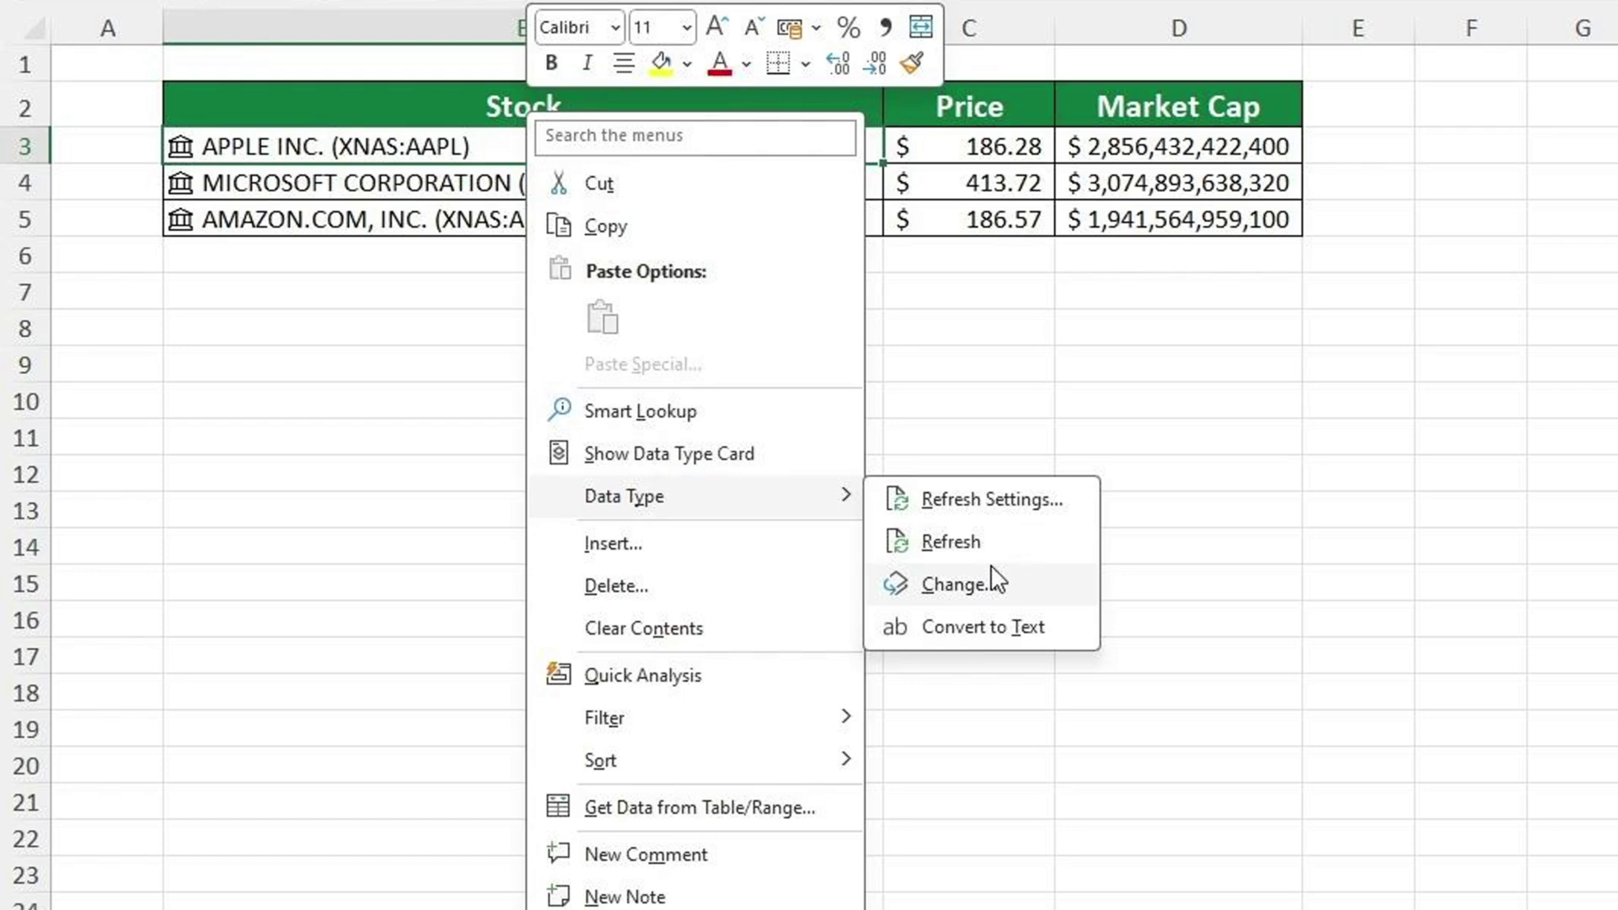
pyautogui.click(997, 581)
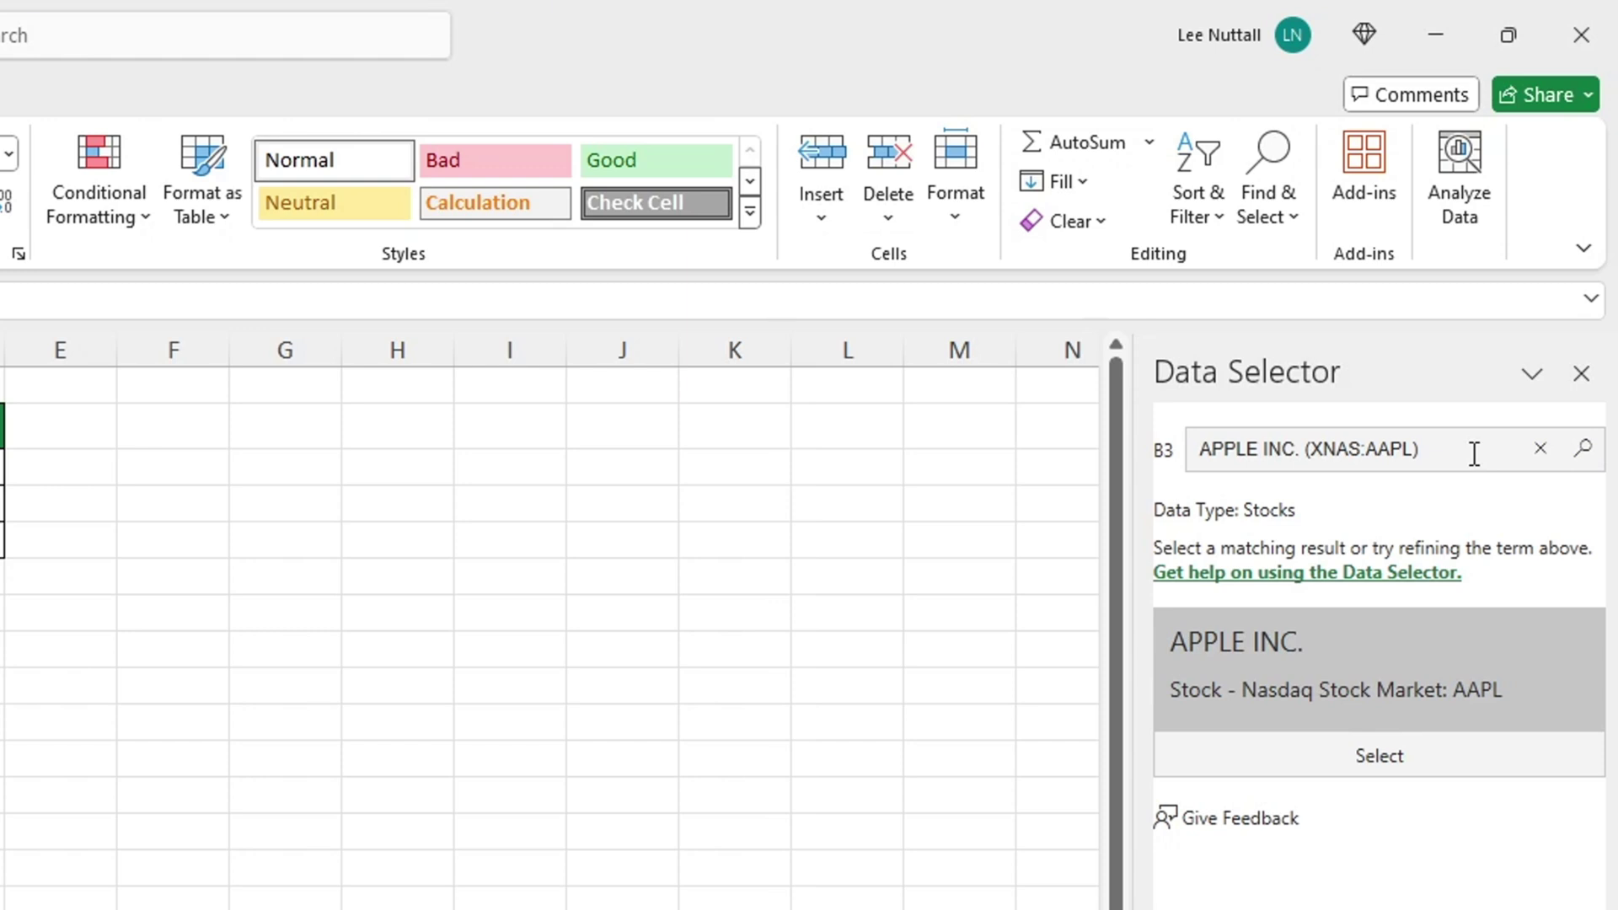
# Search for APPLE INC and select its London Stock Exchange listing XLON:0R2V.
pyautogui.moveTo(1419, 450); pyautogui.dragTo(1183, 443)
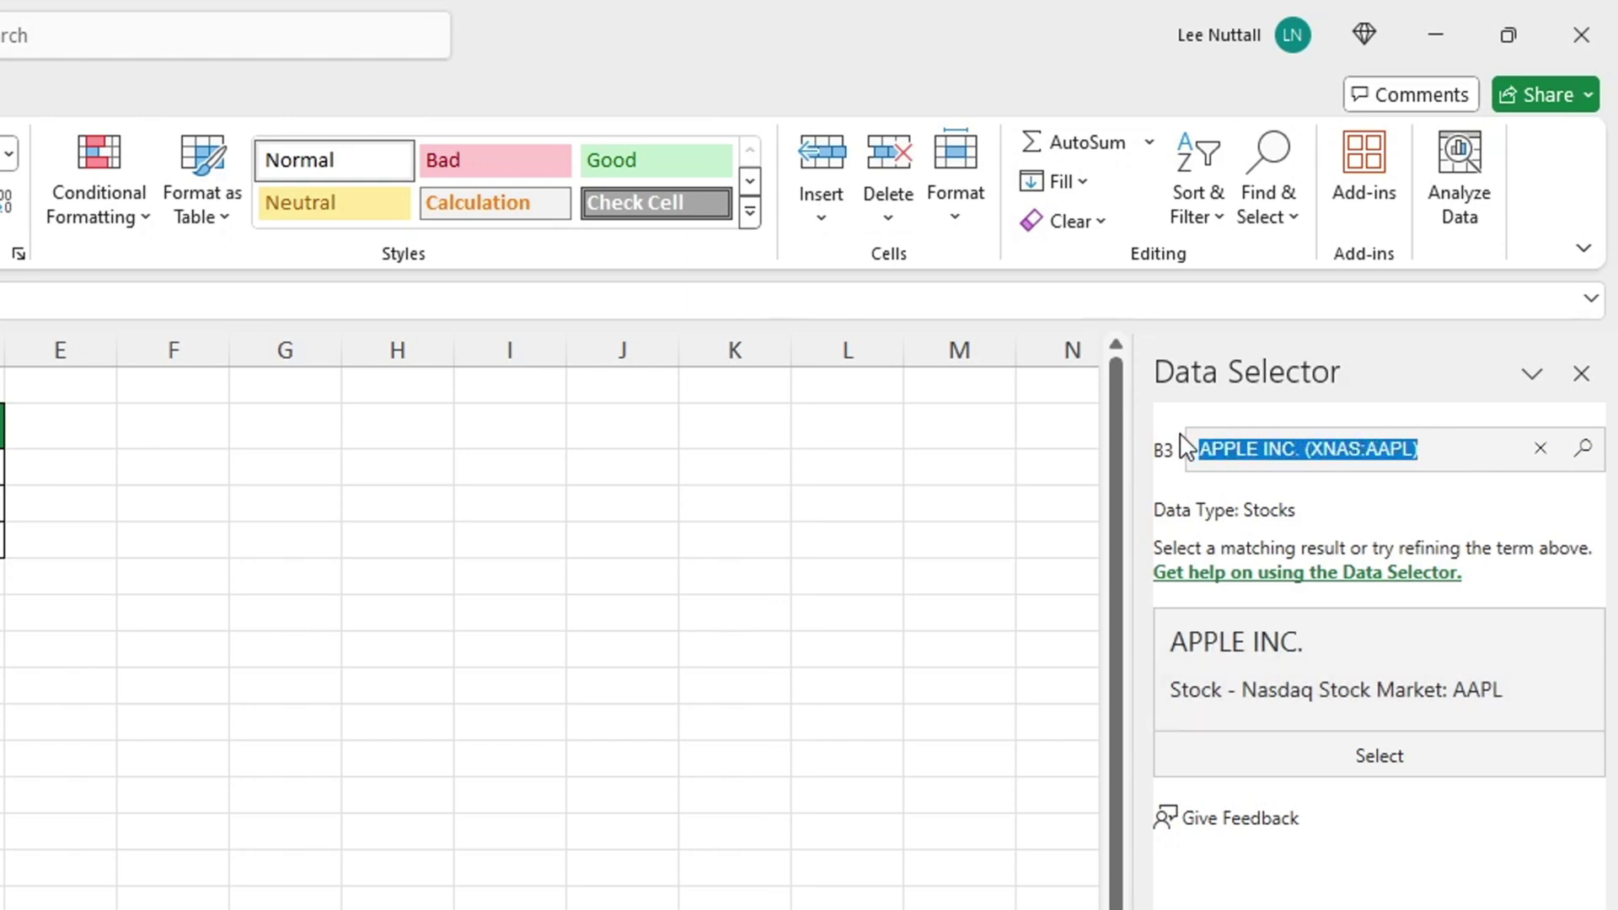
pyautogui.click(1387, 460)
pyautogui.press('BackSpace')
pyautogui.press('BackSpace')
pyautogui.press('BackSpace')
pyautogui.press('BackSpace')
pyautogui.press('BackSpace')
pyautogui.press('BackSpace')
pyautogui.press('BackSpace')
pyautogui.press('BackSpace')
pyautogui.press('BackSpace')
pyautogui.press('BackSpace')
pyautogui.press('BackSpace')
pyautogui.press('BackSpace')
pyautogui.press('BackSpace')
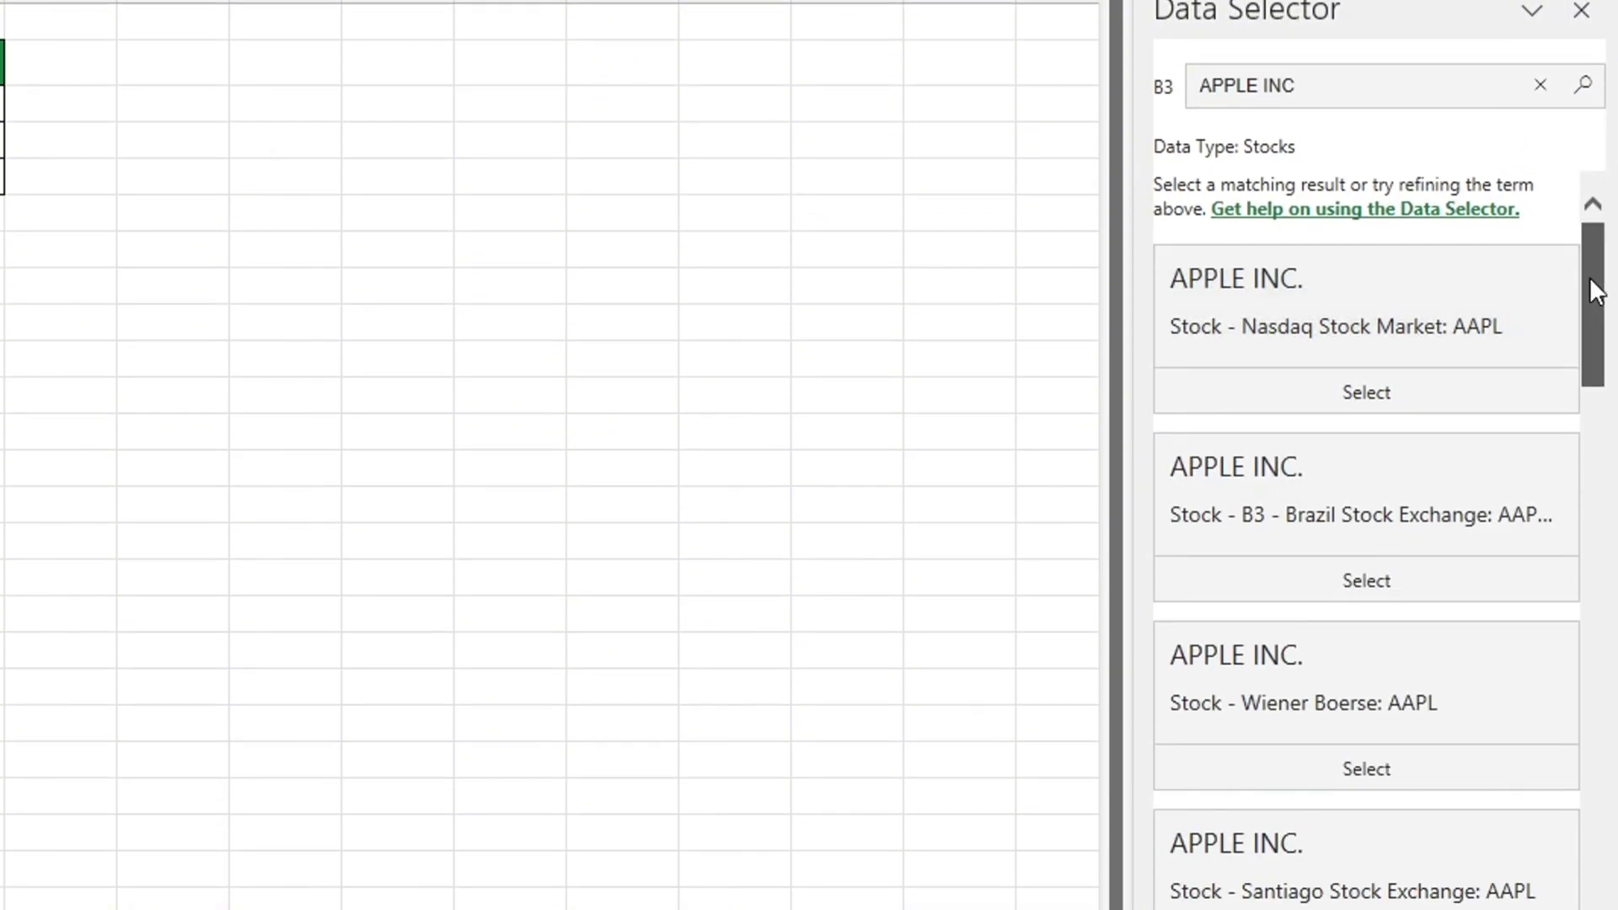
pyautogui.moveTo(1592, 281); pyautogui.dragTo(1604, 773)
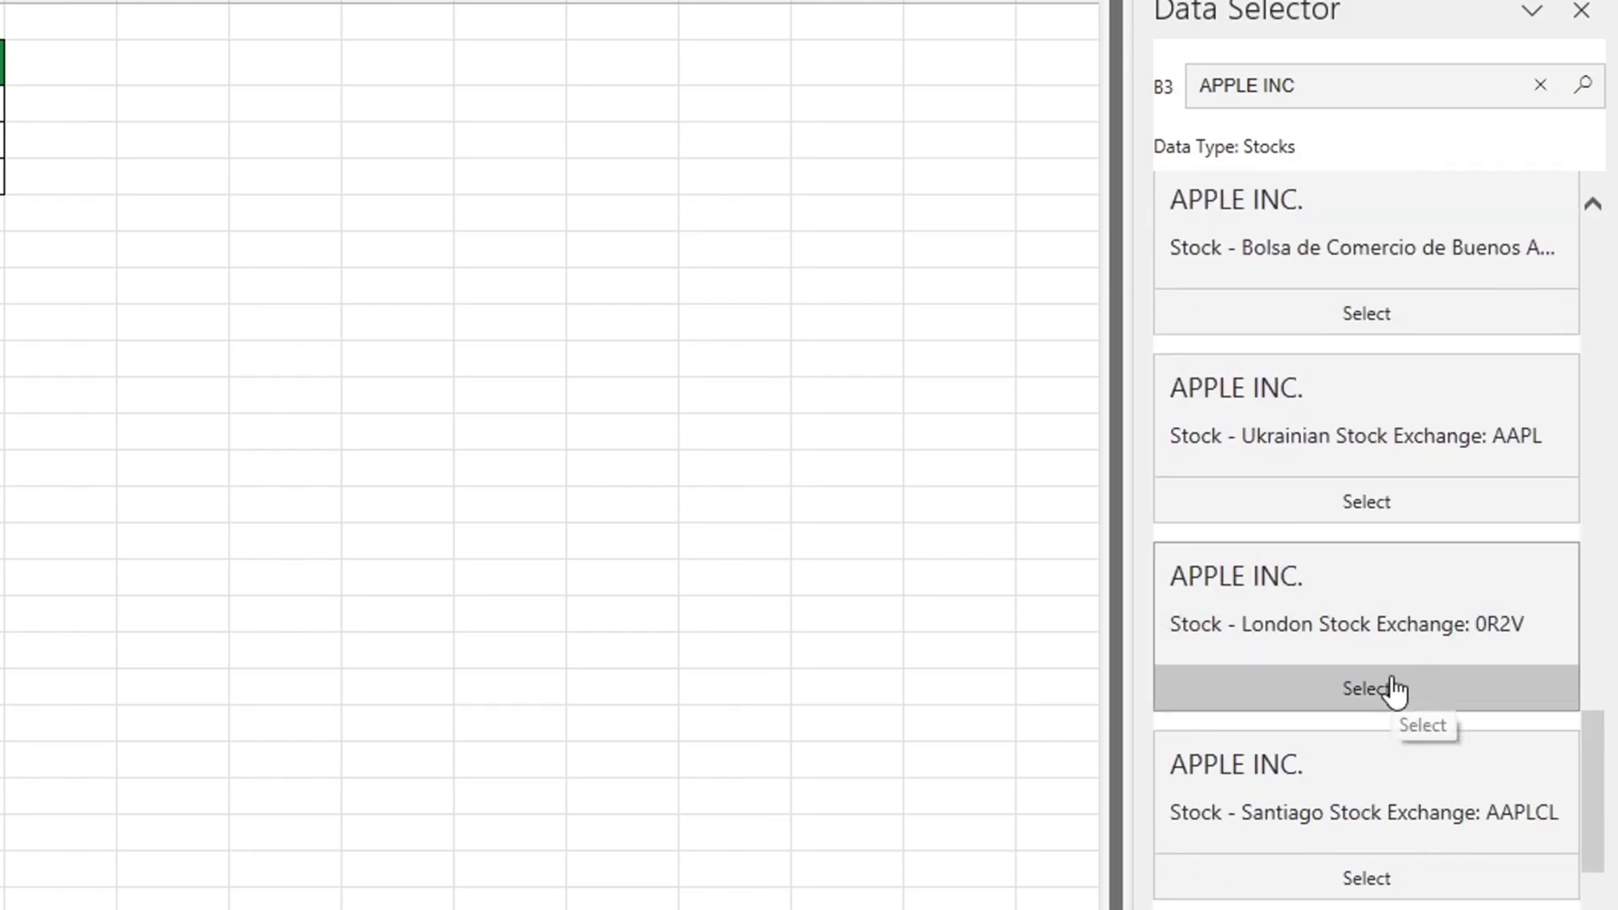
pyautogui.click(1389, 689)
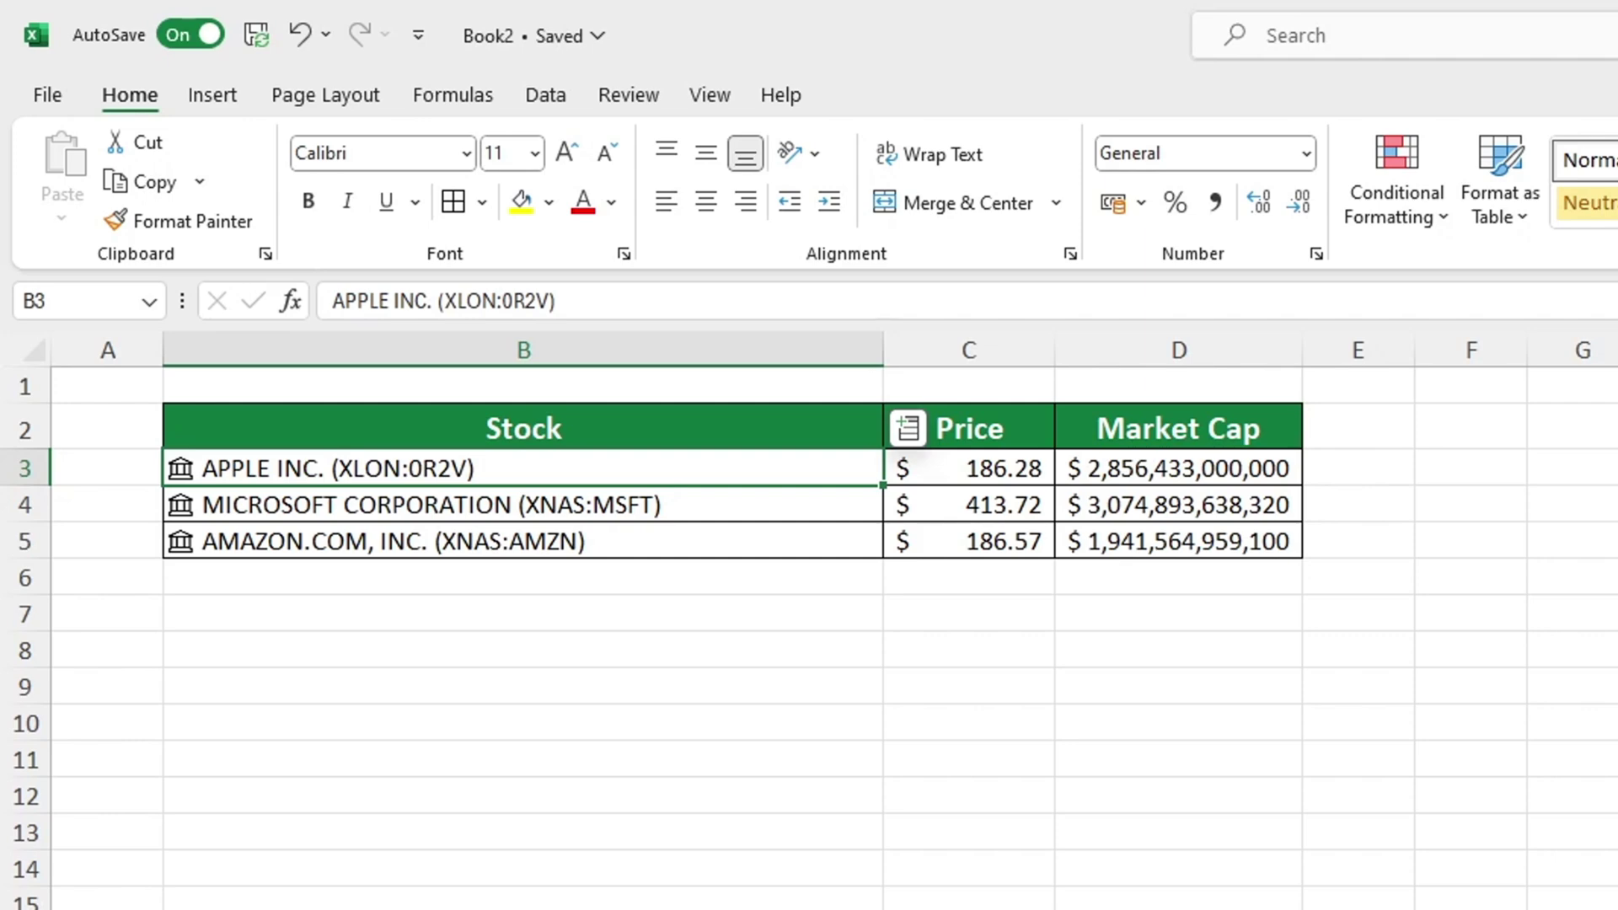
# Refresh all the linked stock data with Data > Refresh All.
pyautogui.click(1300, 784)
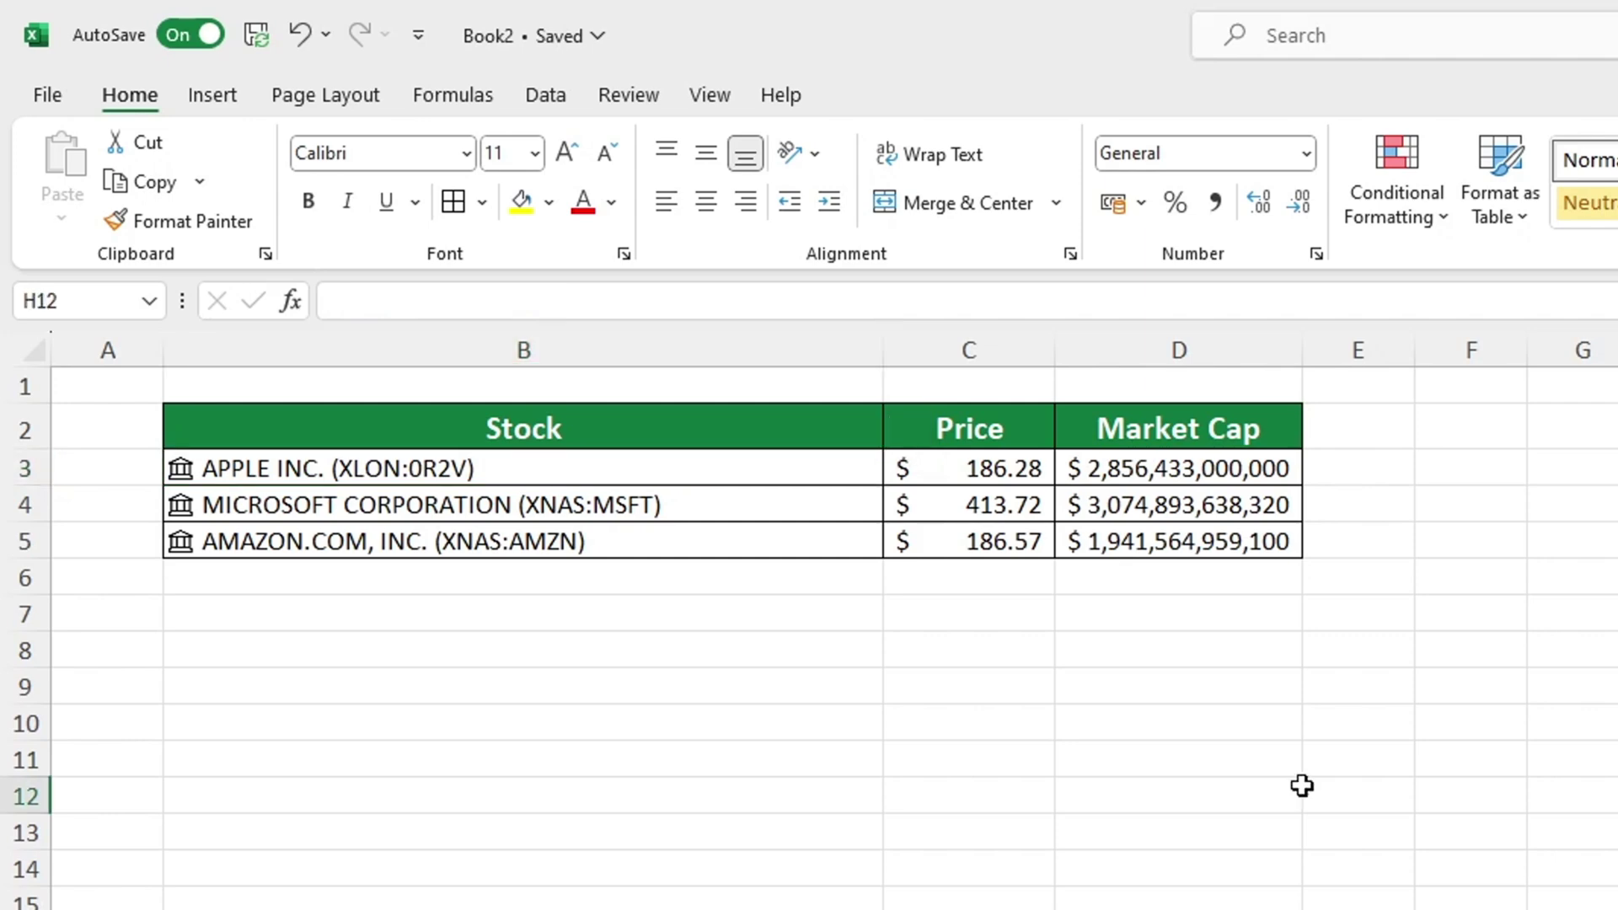
pyautogui.click(546, 108)
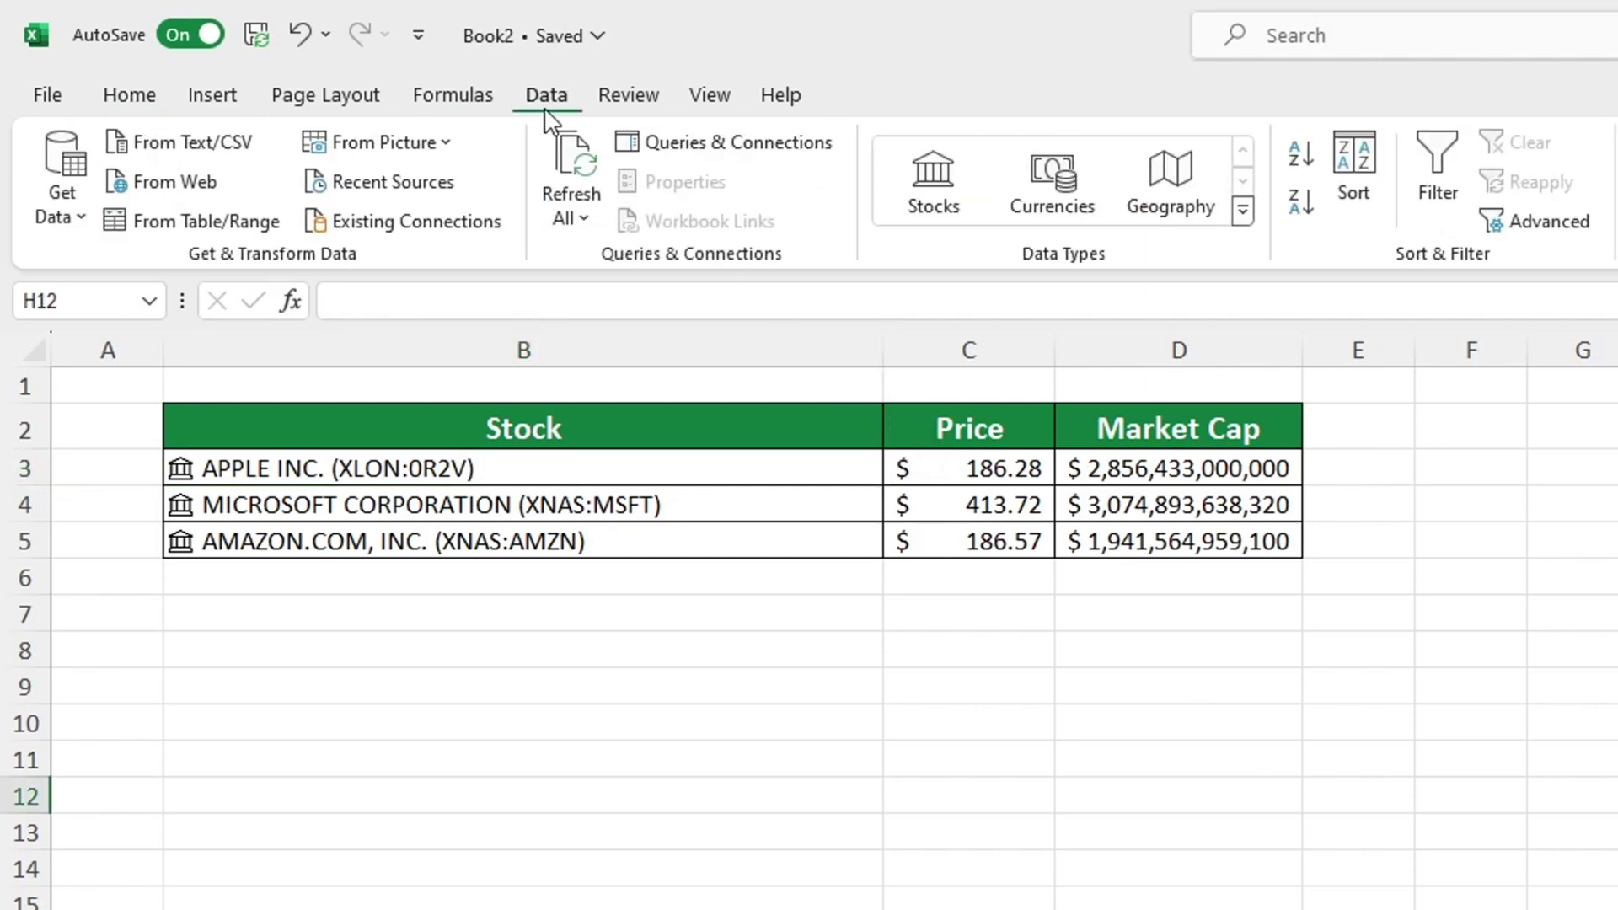
pyautogui.click(570, 180)
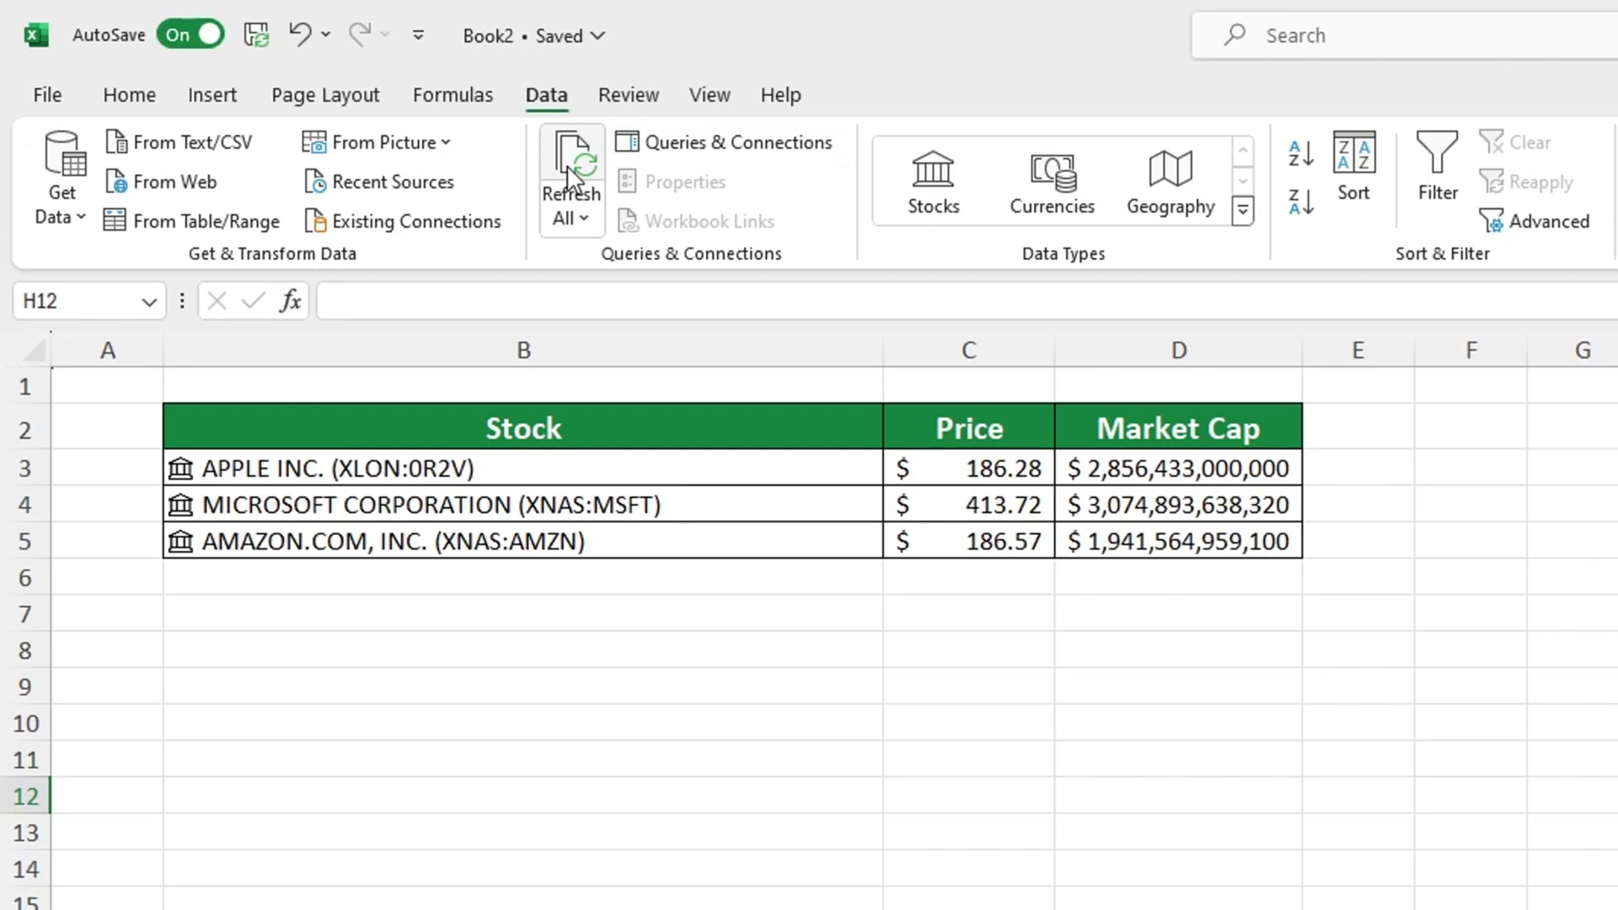
pyautogui.click(569, 177)
pyautogui.click(570, 177)
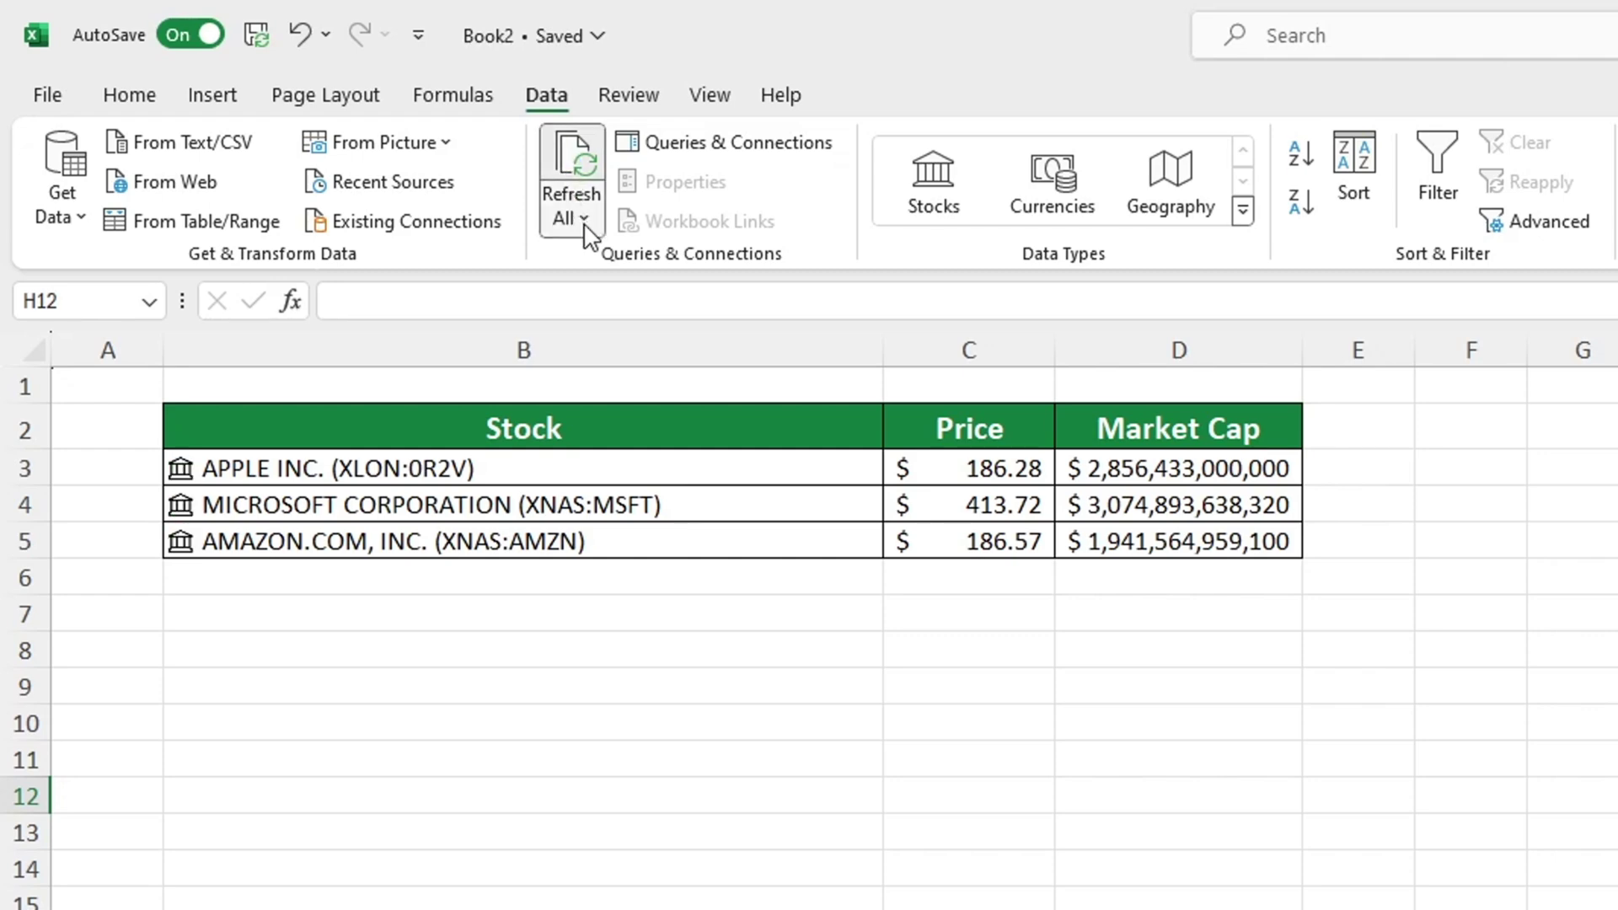
pyautogui.click(585, 225)
pyautogui.click(577, 165)
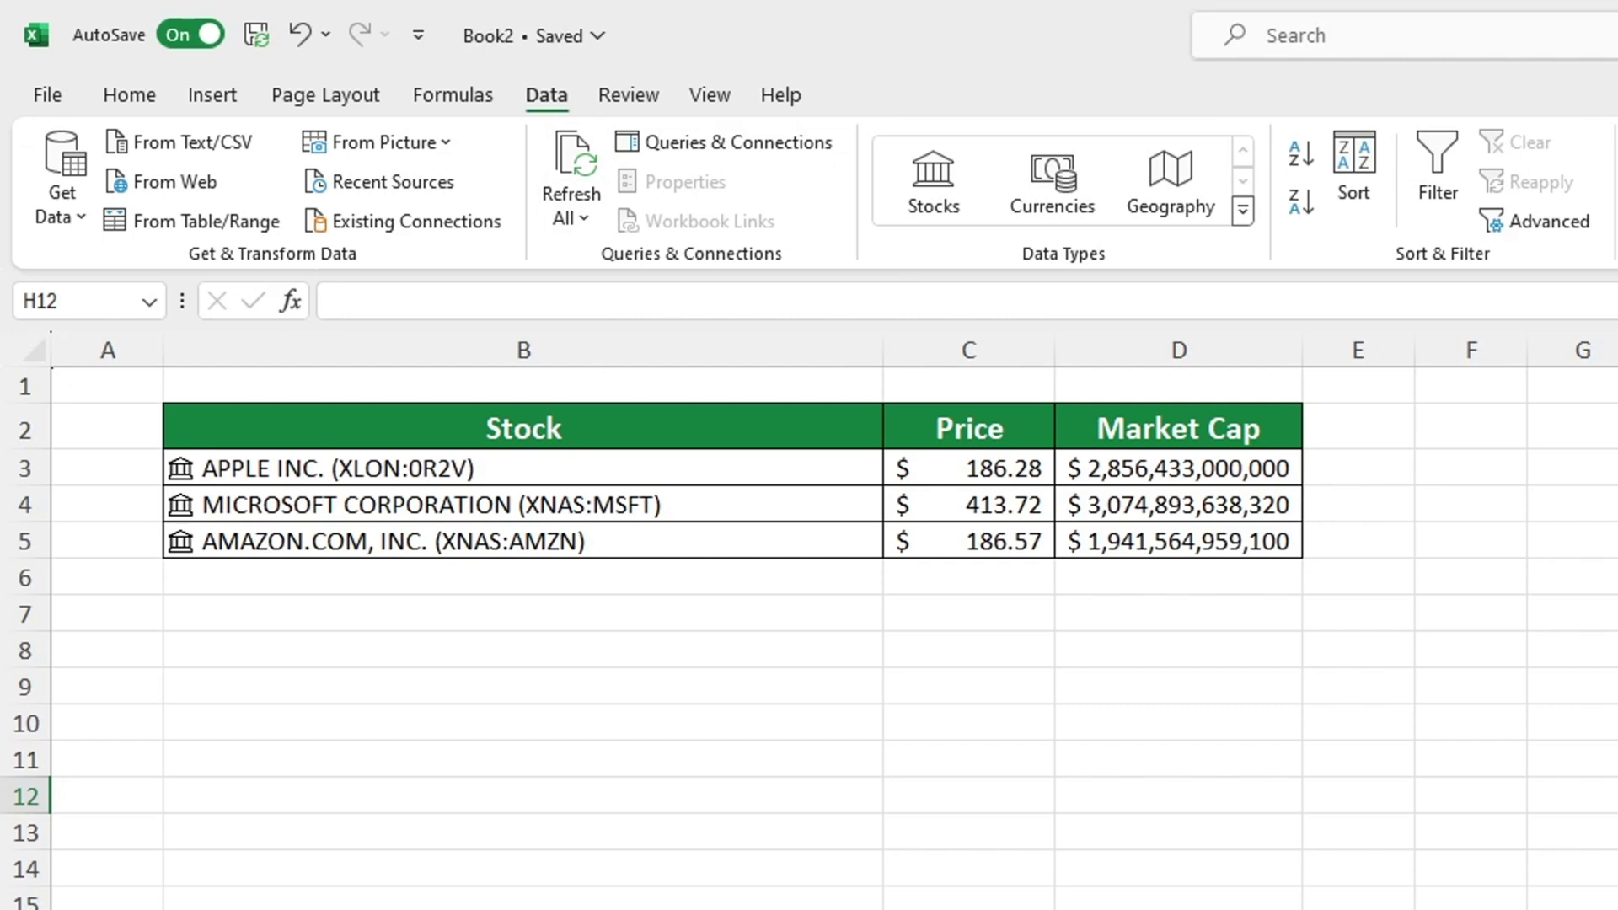
pyautogui.click(634, 470)
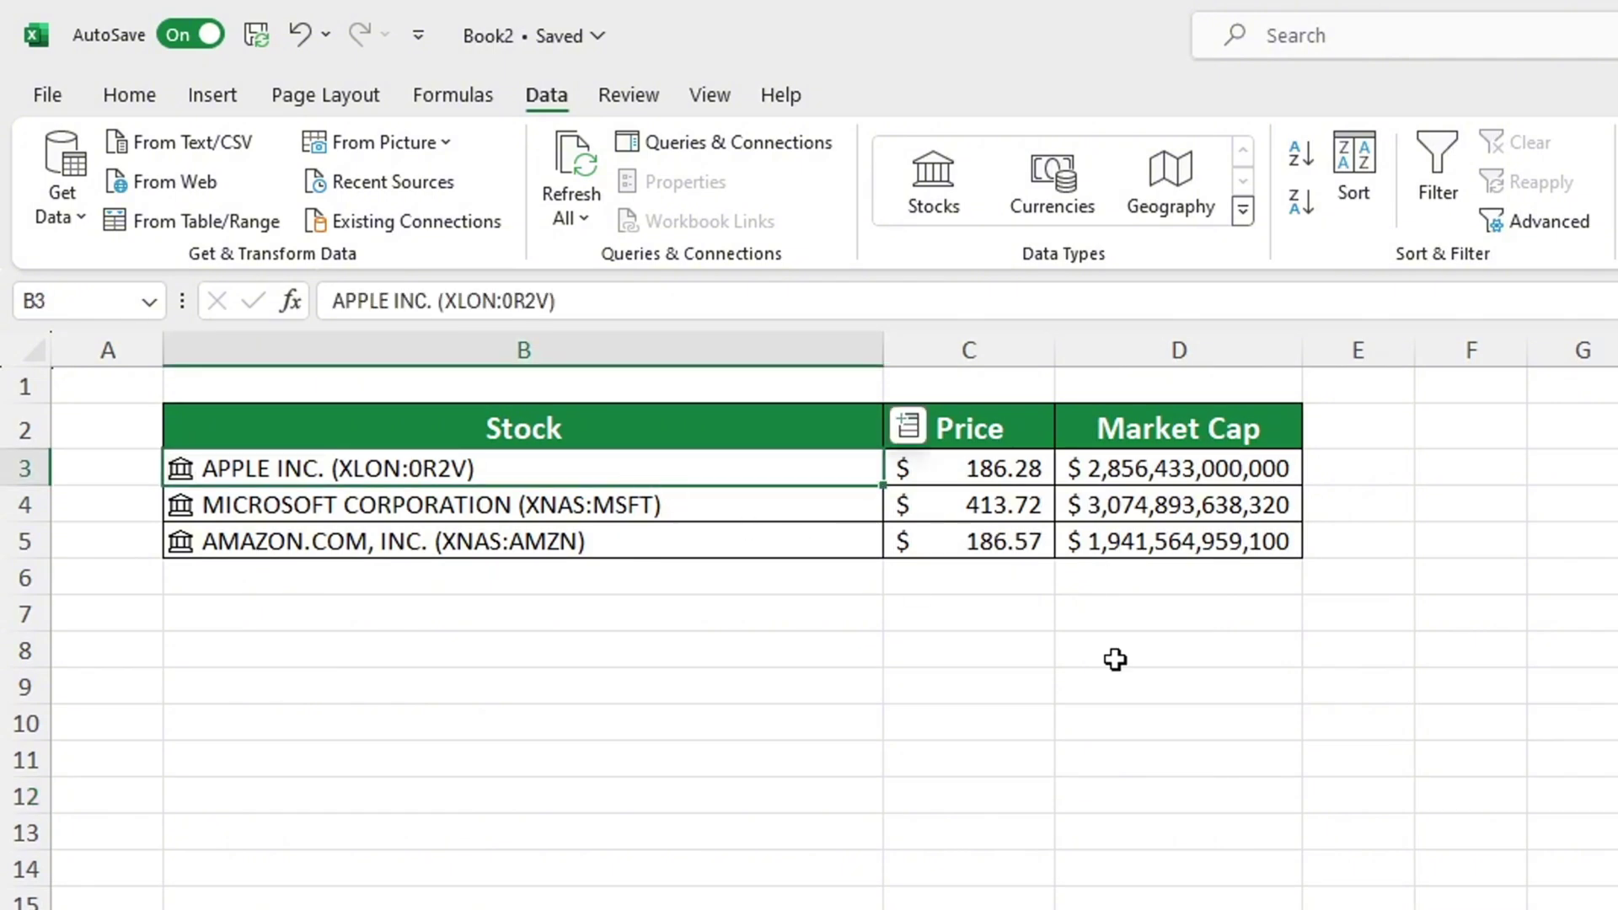
pyautogui.click(1615, 903)
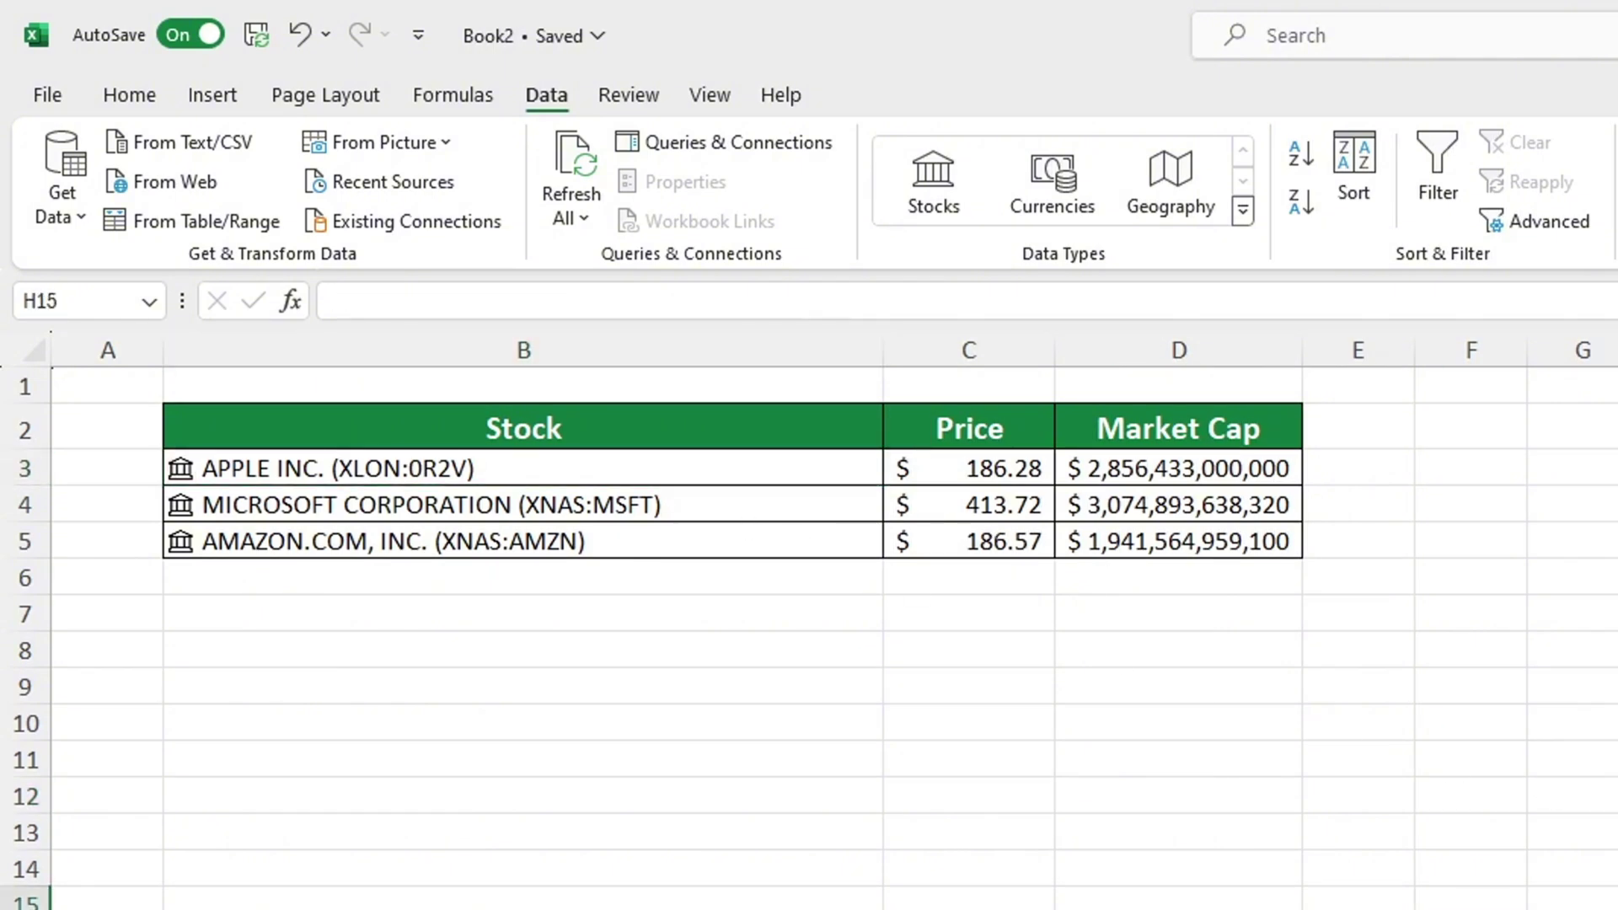